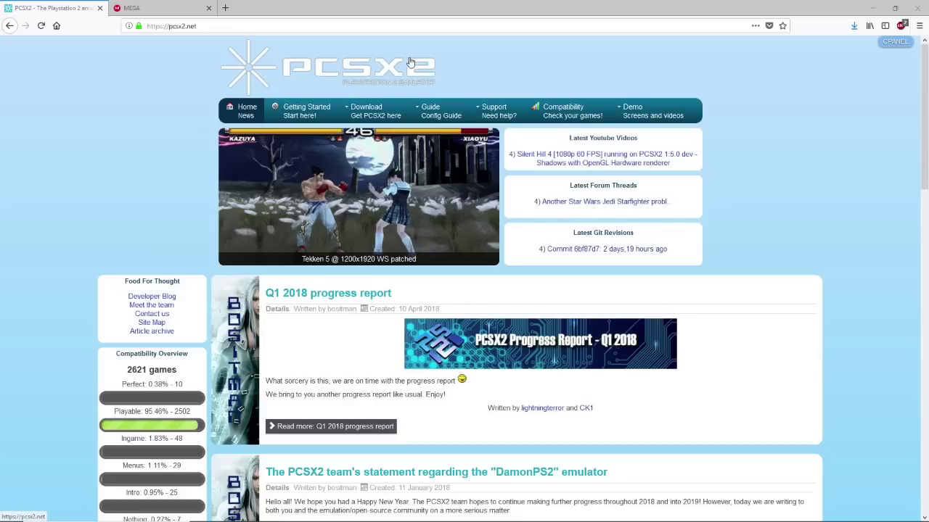
- Download the PCSX2 1.4.0 Standalone Installer from the site's stable Windows releases and save the file
mouse_move(363, 113)
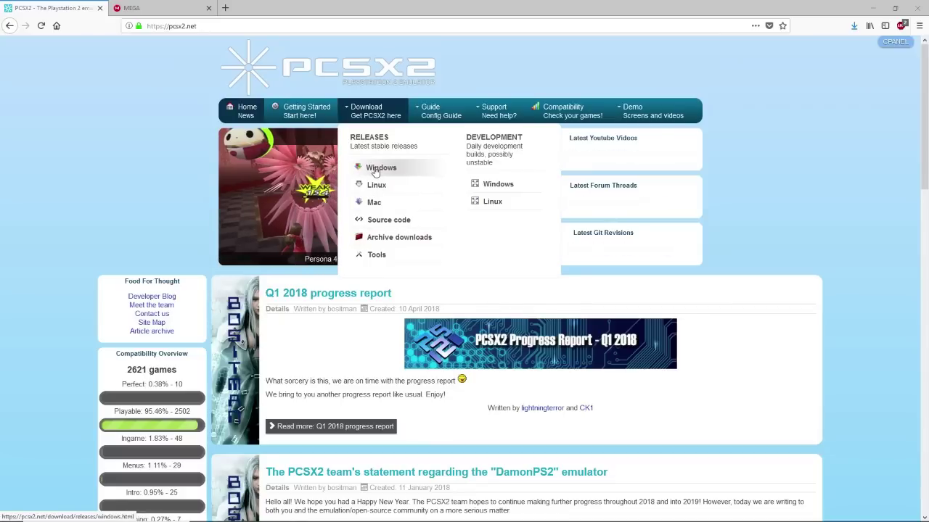
left_click(375, 171)
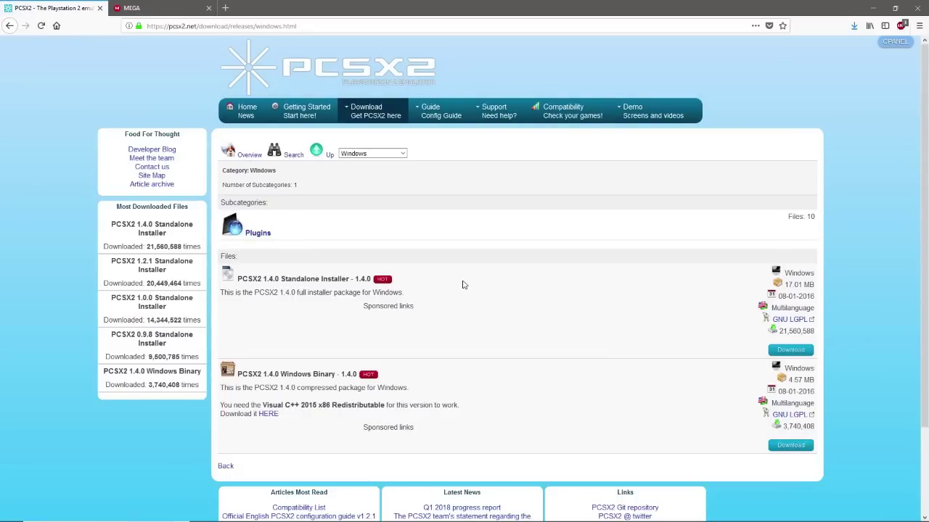
scroll(350, 246, "down", 3)
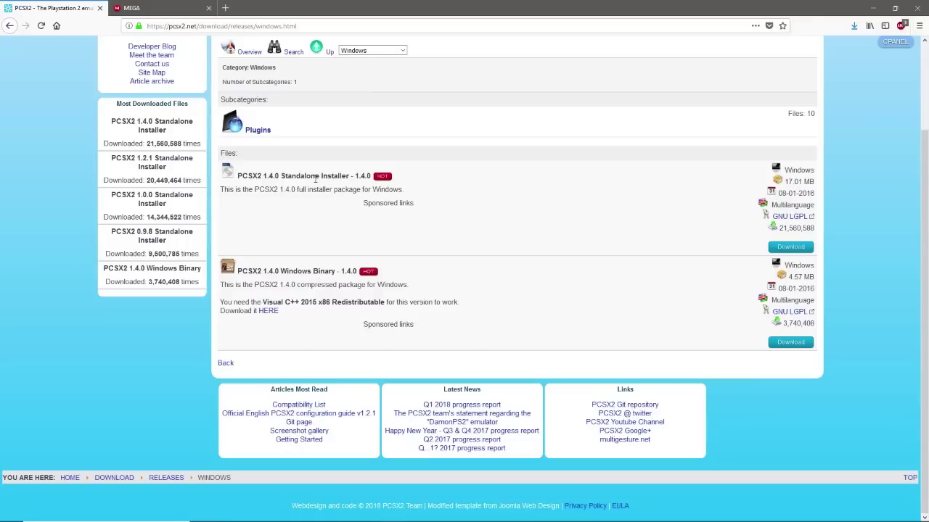
left_click(799, 248)
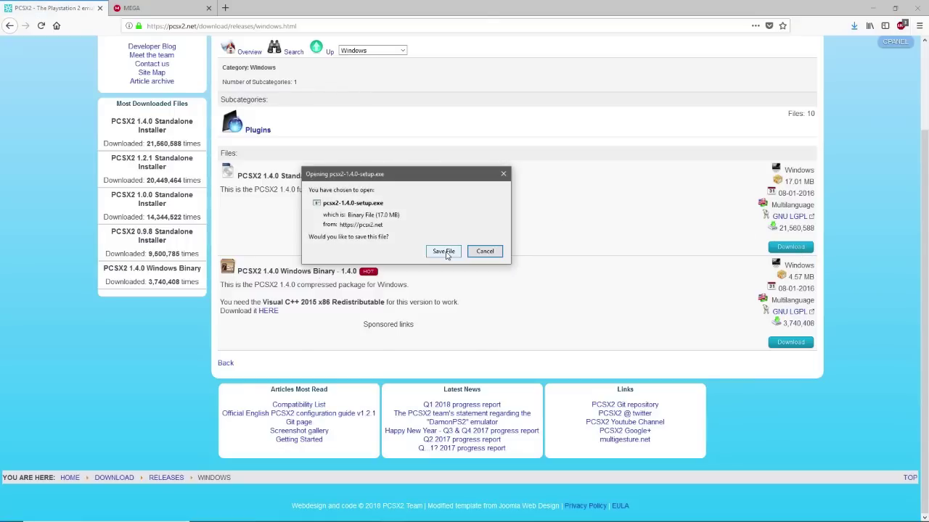
left_click(442, 251)
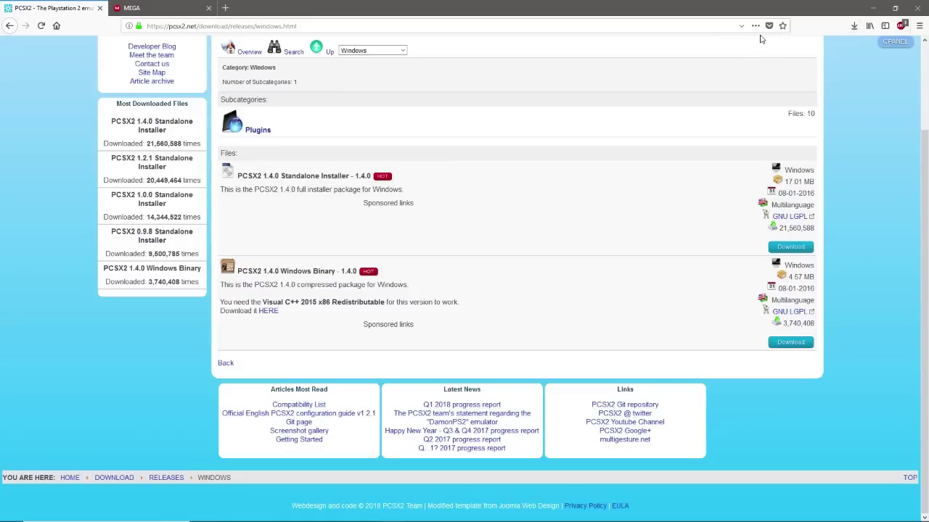
- Run the downloaded pcsx2-1.4.0-setup(1).exe and install PCSX2 with all components in C:\Program Files (x86)\PCSX2 1.4.0
left_click(853, 26)
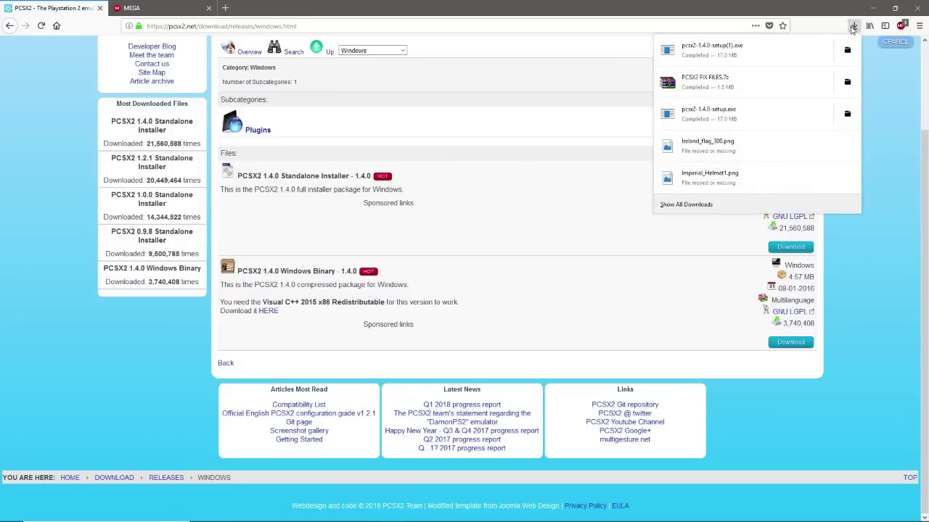
left_click(704, 50)
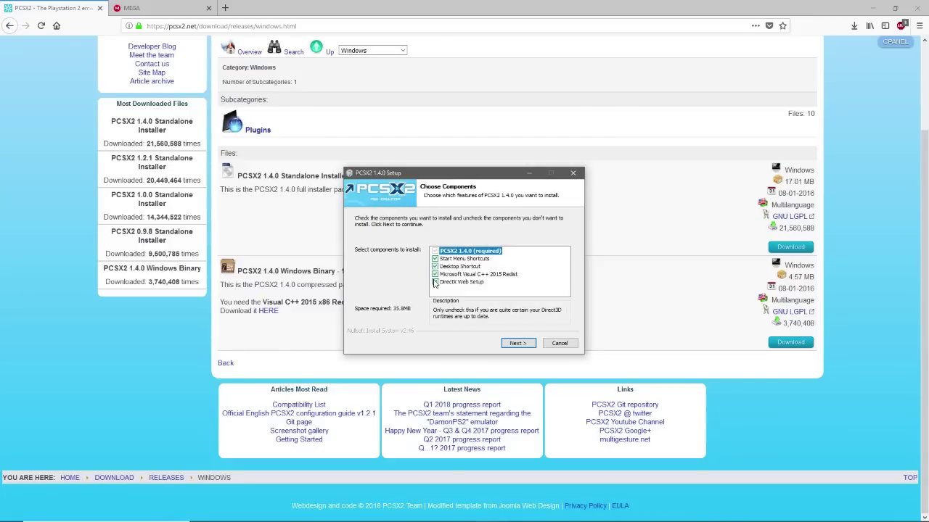
left_click(435, 282)
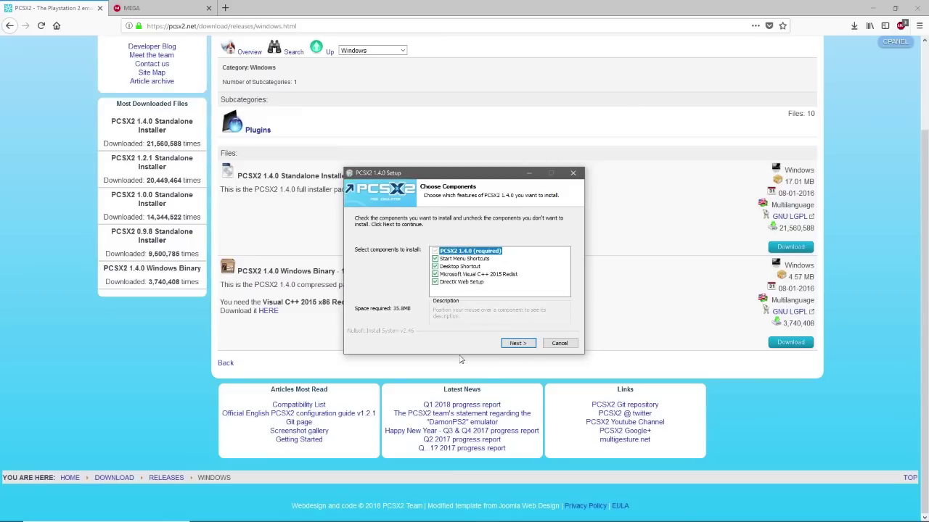
left_click(524, 344)
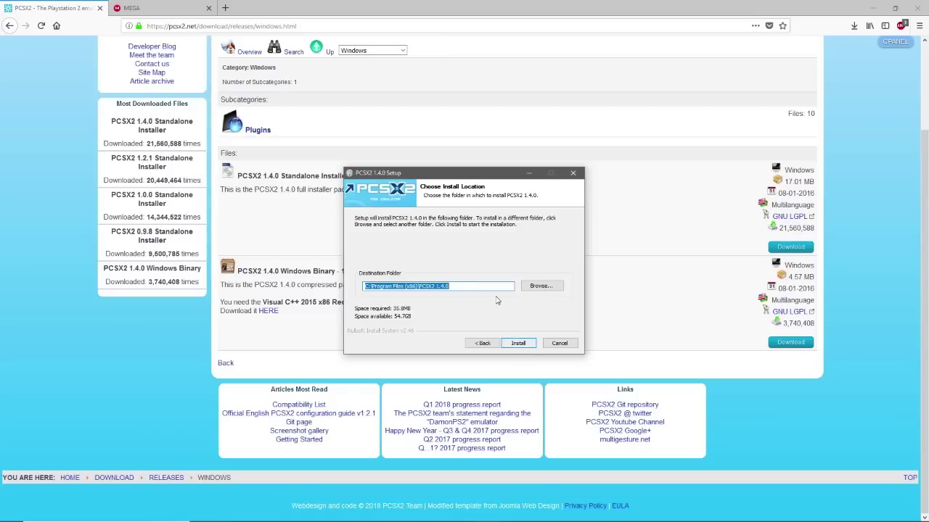
left_click(518, 344)
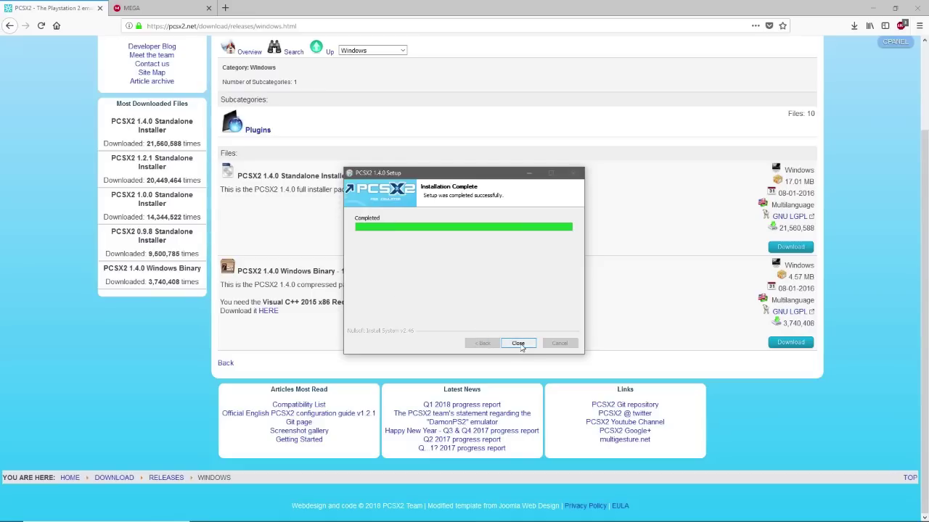
left_click(518, 344)
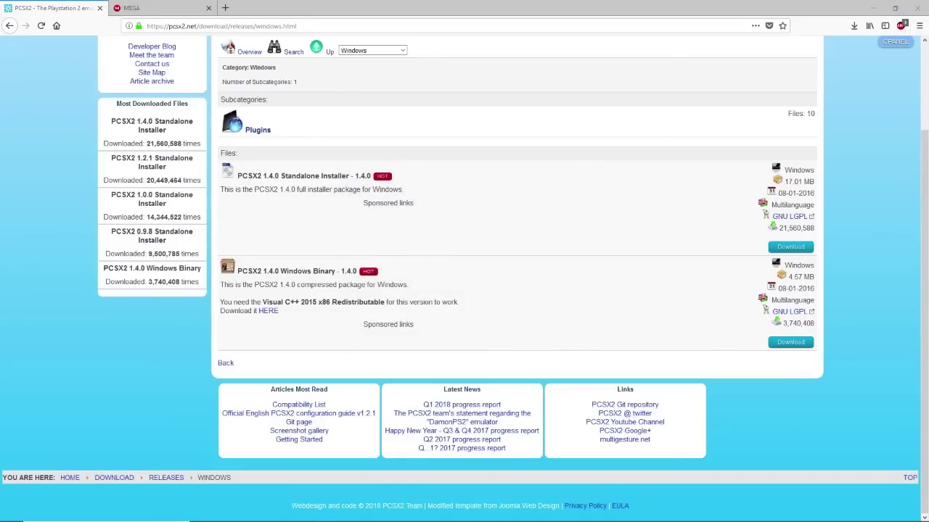
- Download PCSX2 FIX FILES.7z from the MEGA page and open it with WinRAR, dismissing the licence reminder
left_click(160, 12)
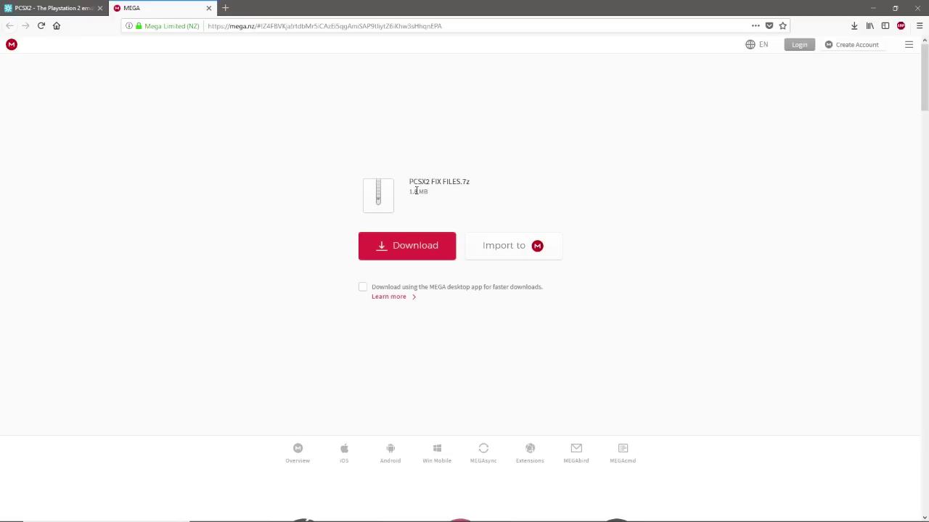
left_click(410, 249)
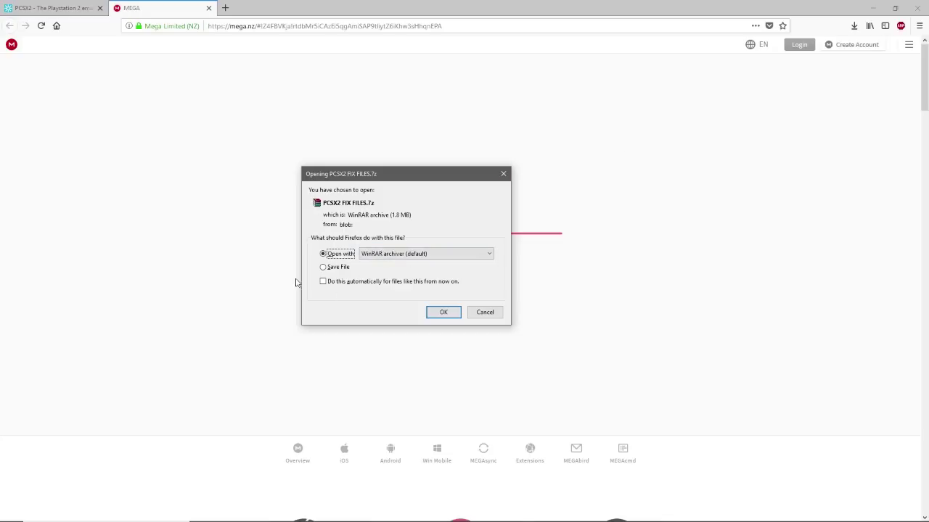
left_click(445, 314)
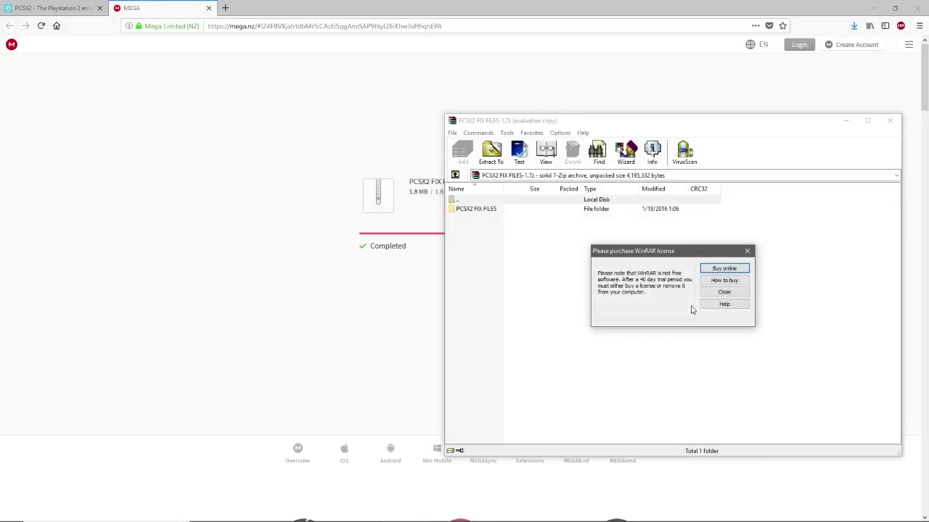
left_click(737, 294)
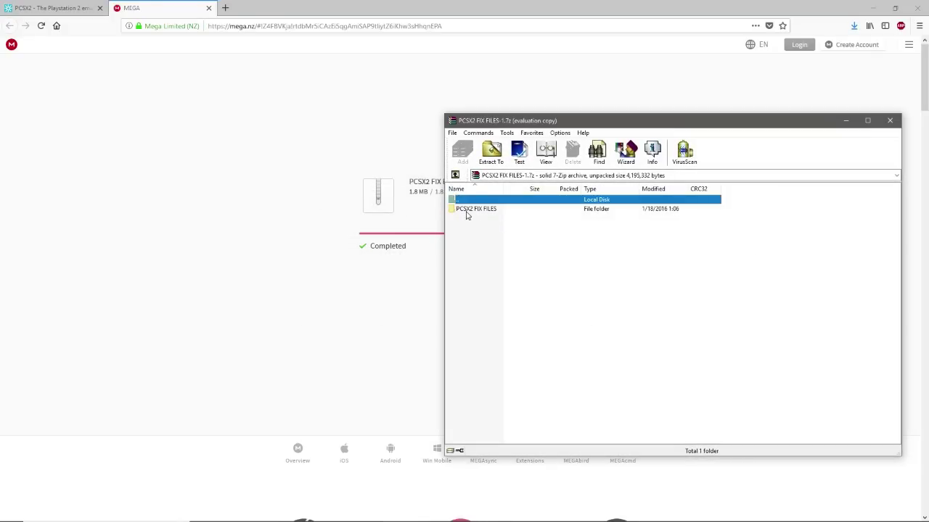
- Extract the PCSX2 FIX FILES folder from the archive onto the desktop and close WinRAR
left_click(872, 8)
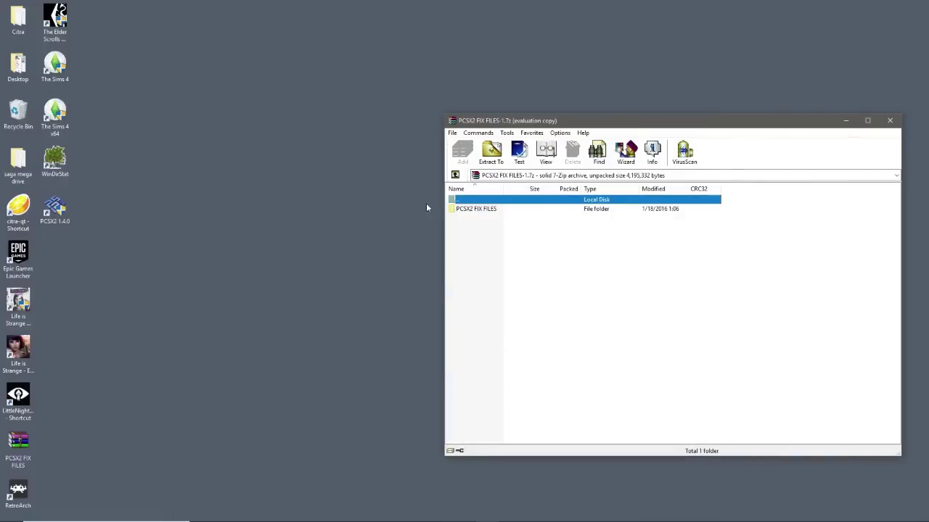
left_click_drag(471, 209, 54, 252)
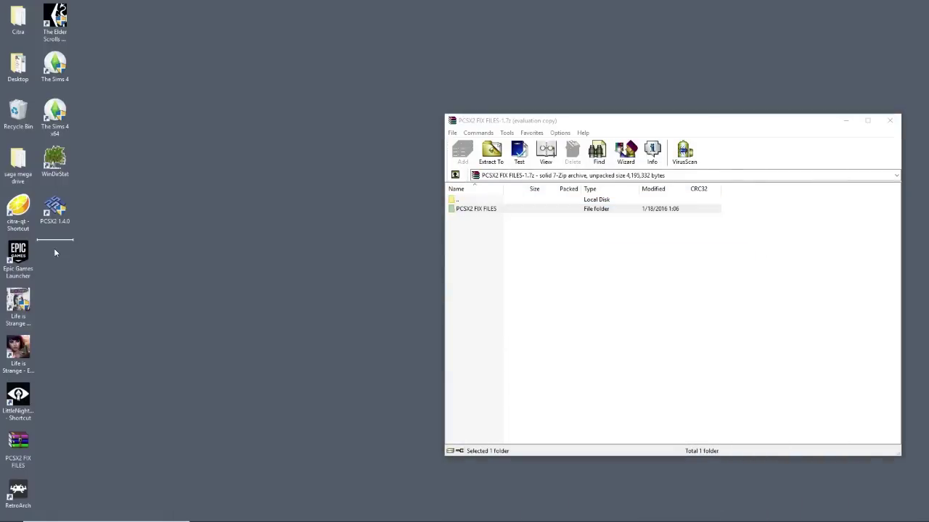
left_click(895, 127)
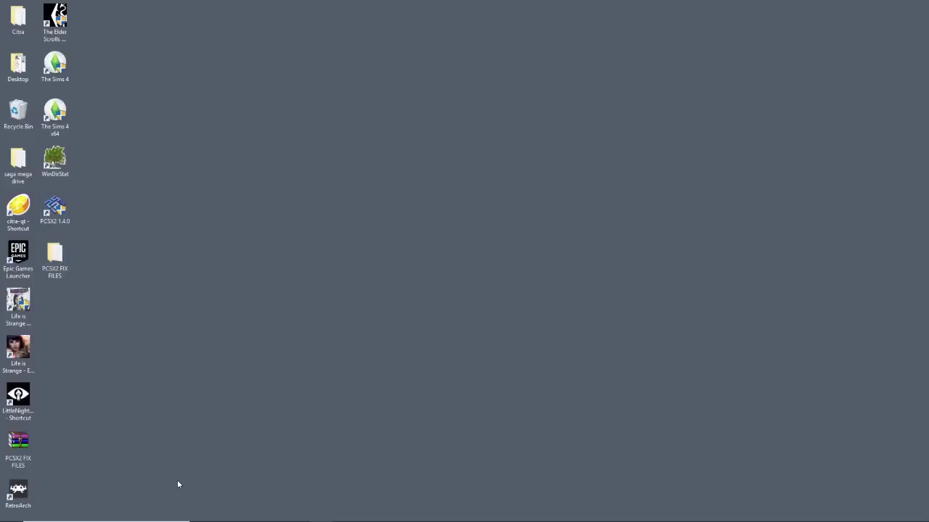
- Open the PCSX2 1.4.0 folder under Program Files (x86) on drive C in File Explorer and check its Bios subfolder
mouse_move(218, 521)
left_click(249, 513)
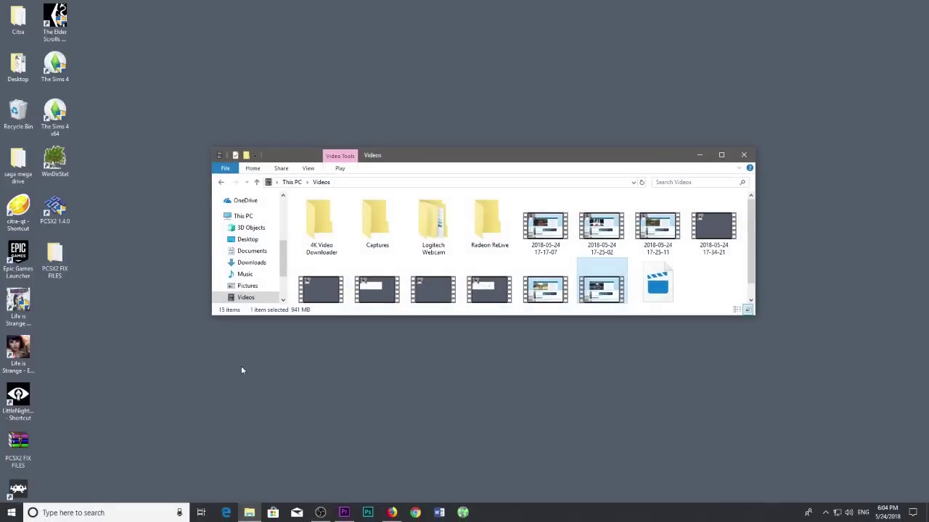
scroll(249, 286, "down", 2)
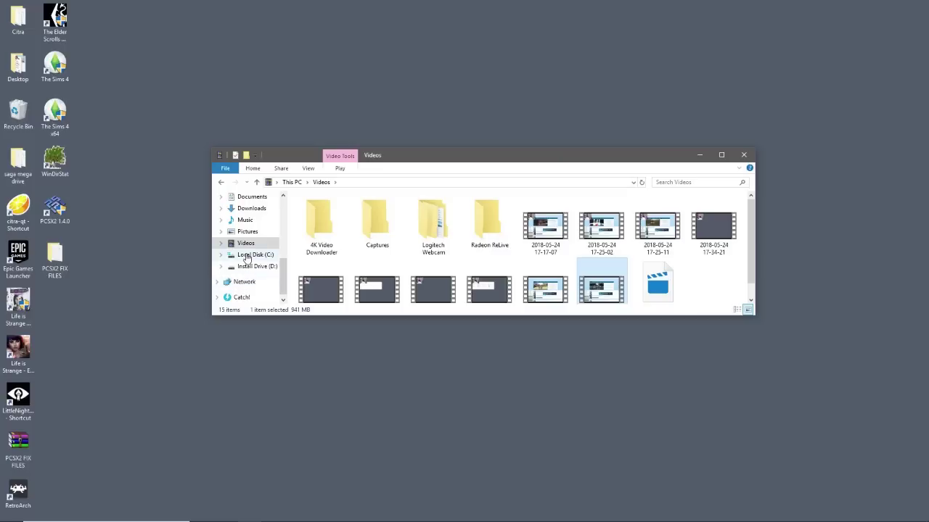
left_click(247, 256)
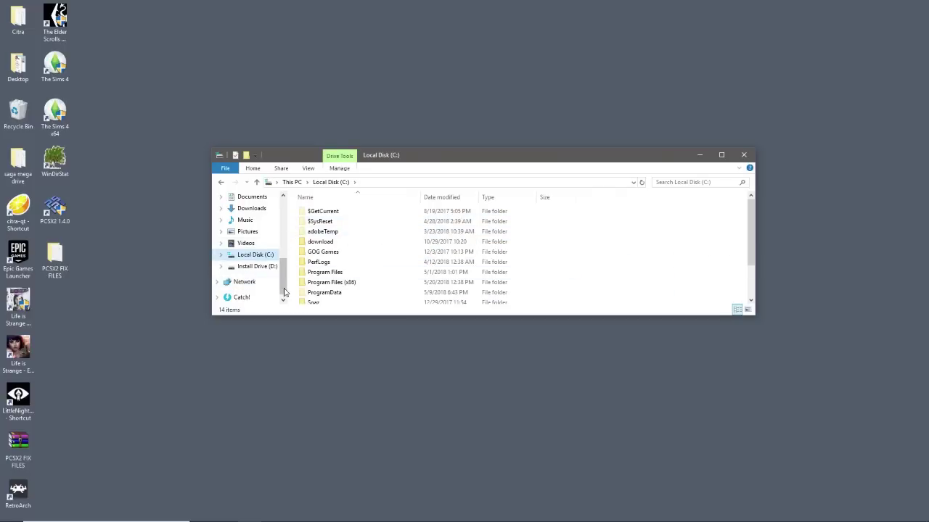
double_click(339, 288)
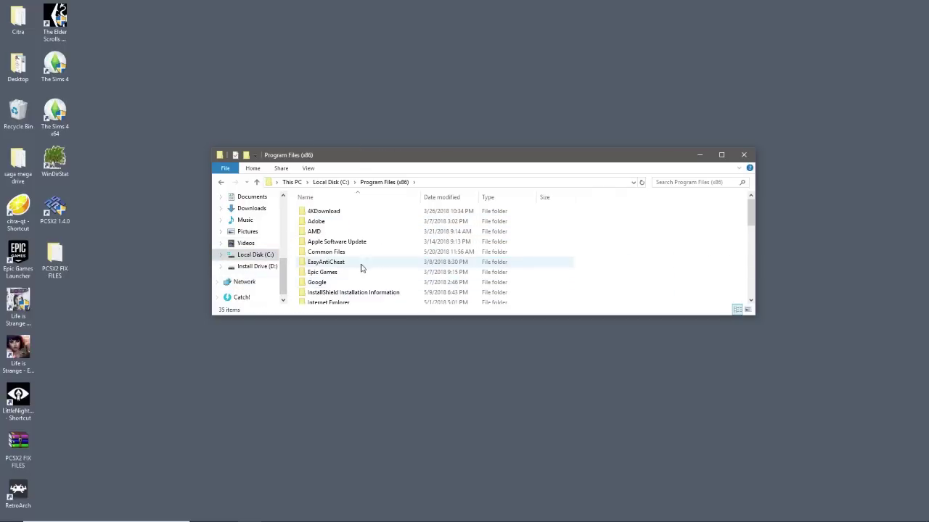
scroll(362, 266, "down", 2)
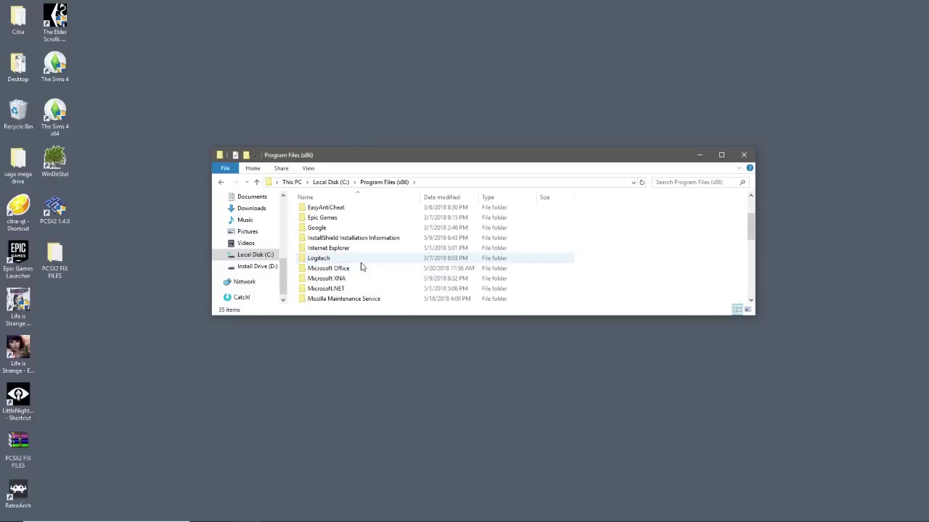
scroll(362, 267, "down", 2)
scroll(363, 266, "down", 1)
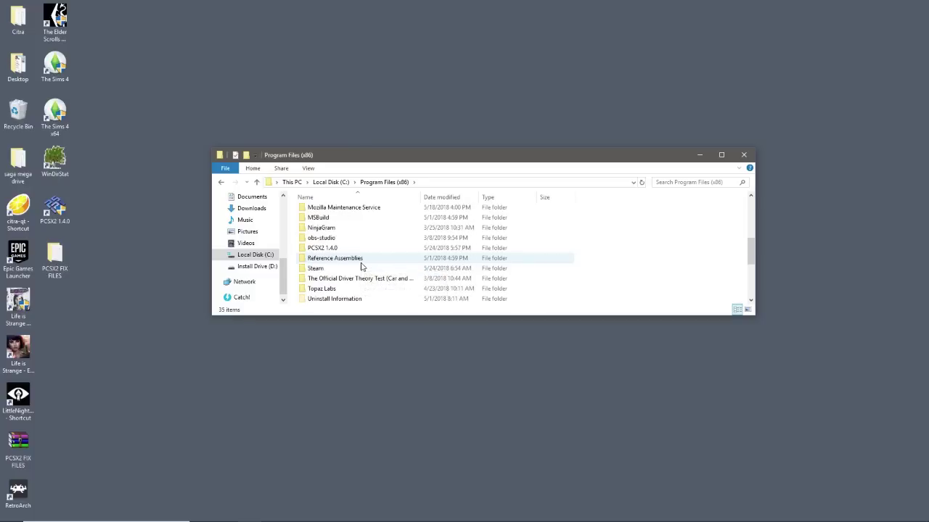
double_click(317, 251)
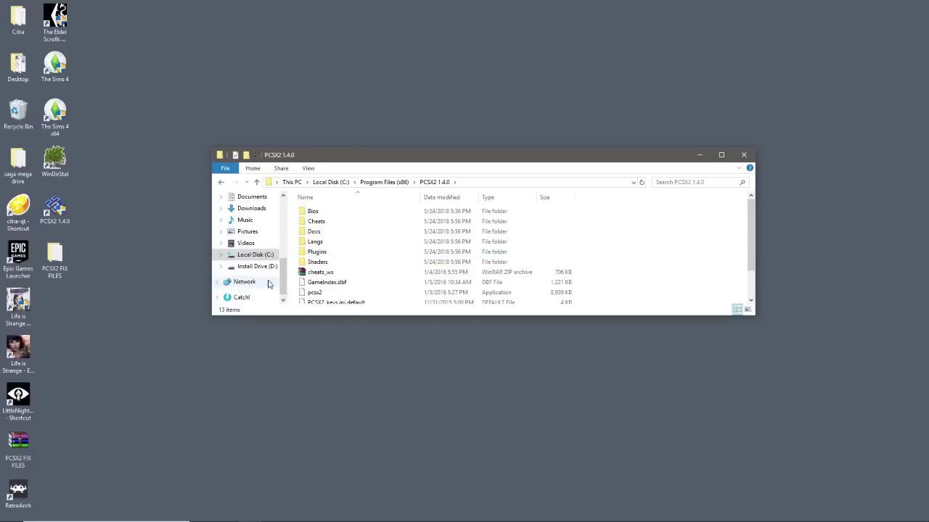
double_click(312, 213)
left_click(221, 184)
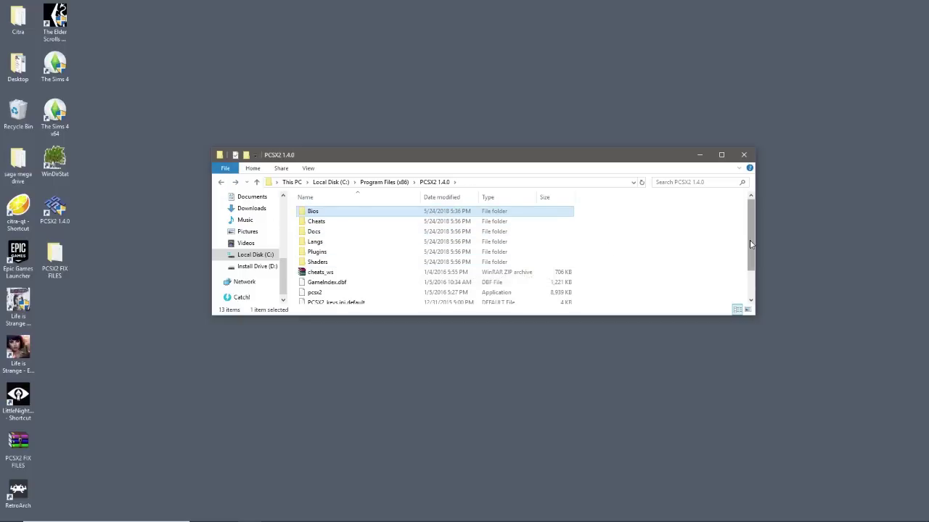
left_click_drag(751, 244, 752, 279)
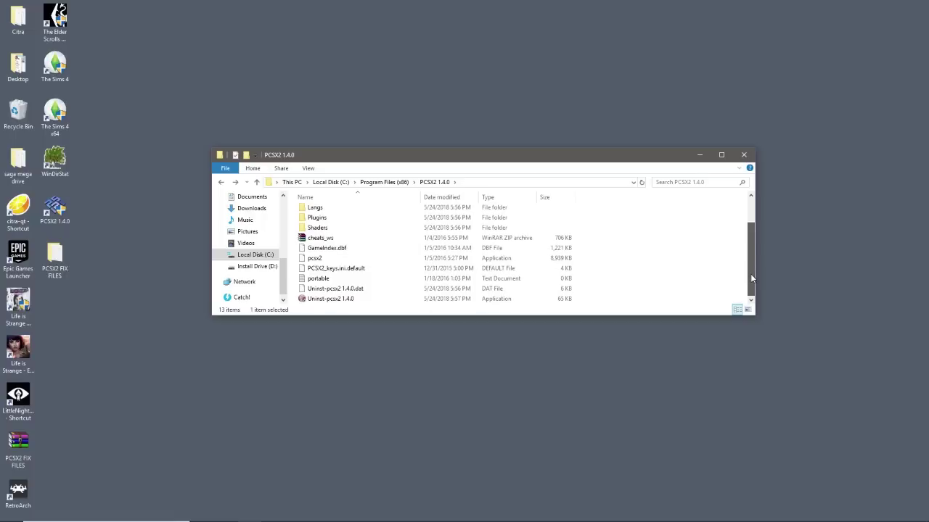
- Move the Bios folder from PCSX2 FIX FILES into the PCSX2 1.4.0 folder, replacing the existing files, and close both windows
double_click(48, 267)
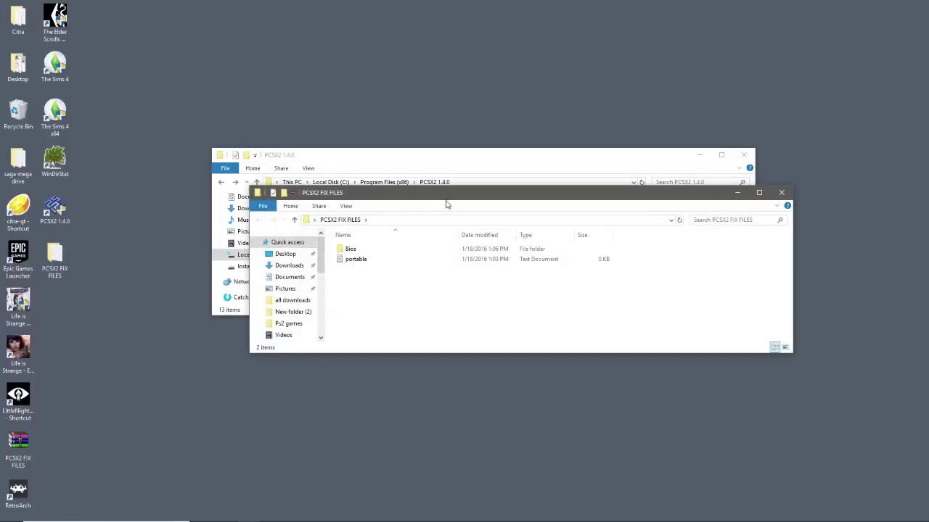
left_click_drag(439, 197, 317, 327)
left_click(222, 385)
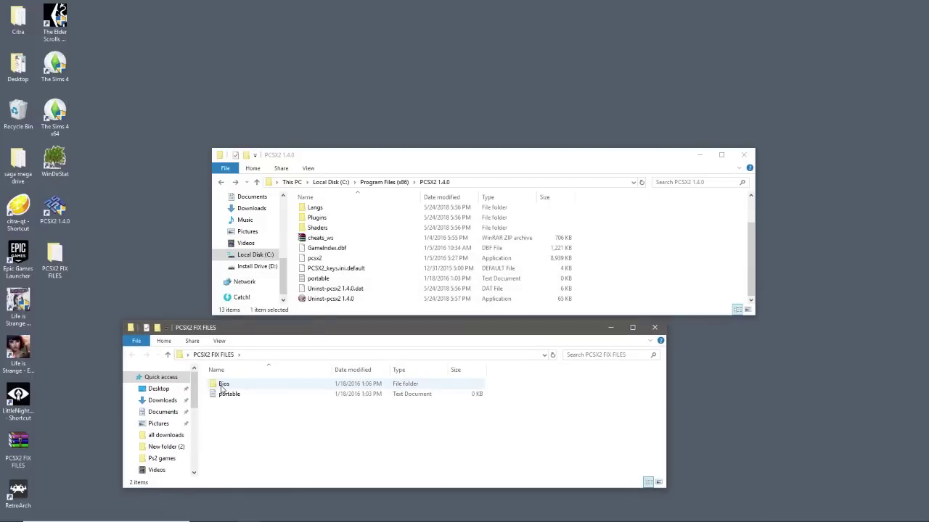
left_click_drag(403, 361, 668, 301)
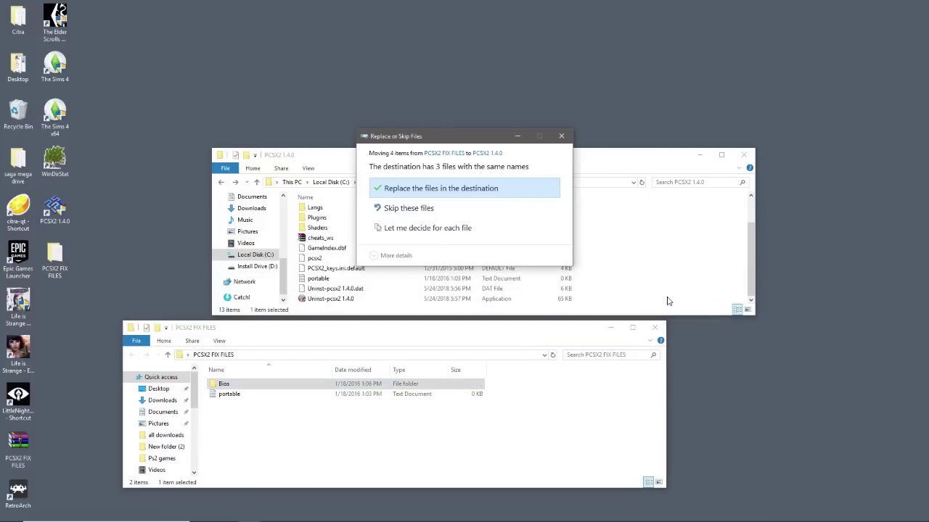
left_click(419, 190)
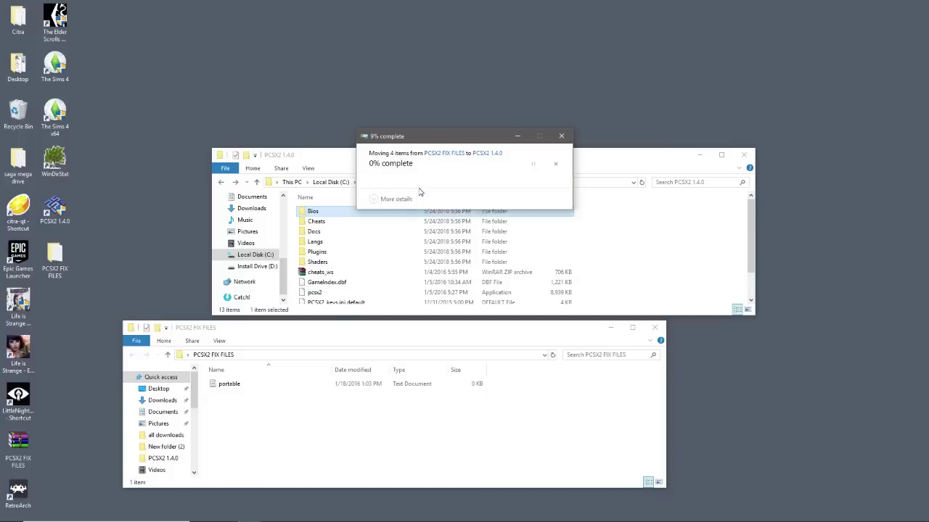
left_click(654, 327)
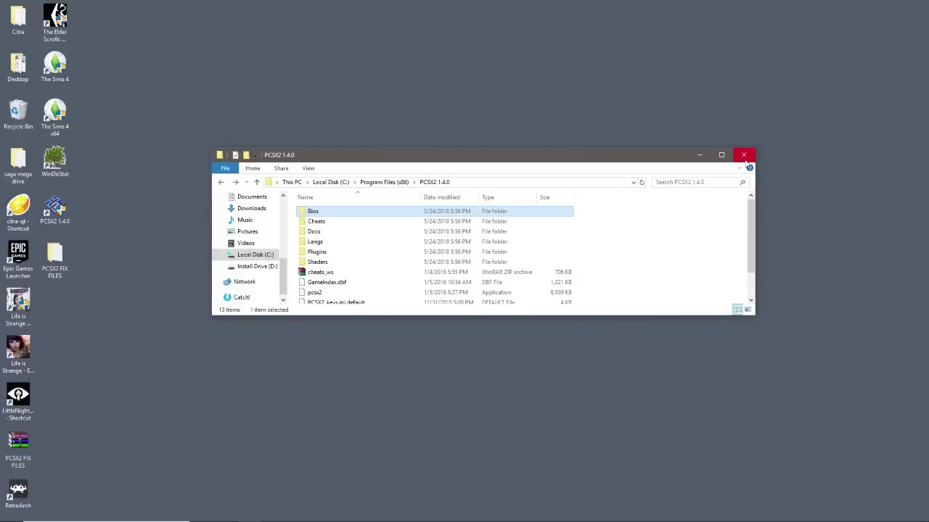
left_click(745, 159)
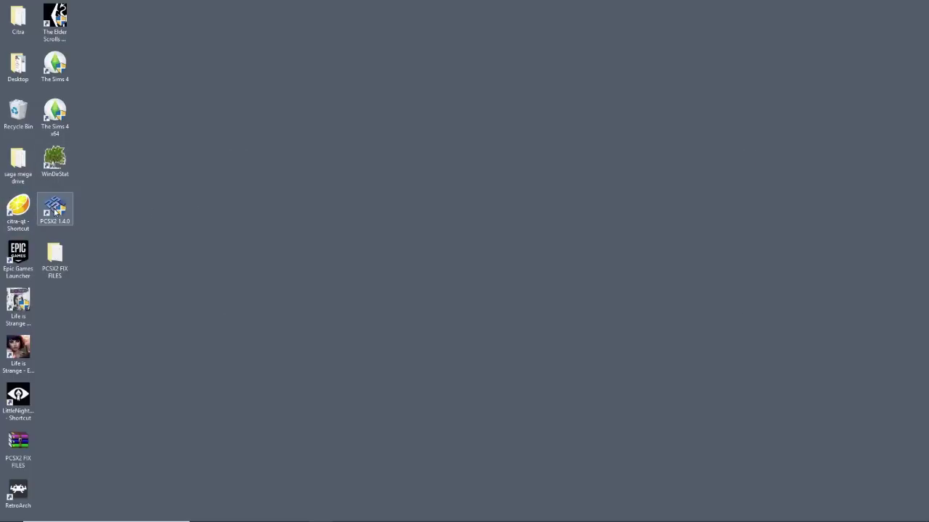
- Launch PCSX2 1.4.0 from the desktop and reposition its First Time Configuration wizard
double_click(56, 211)
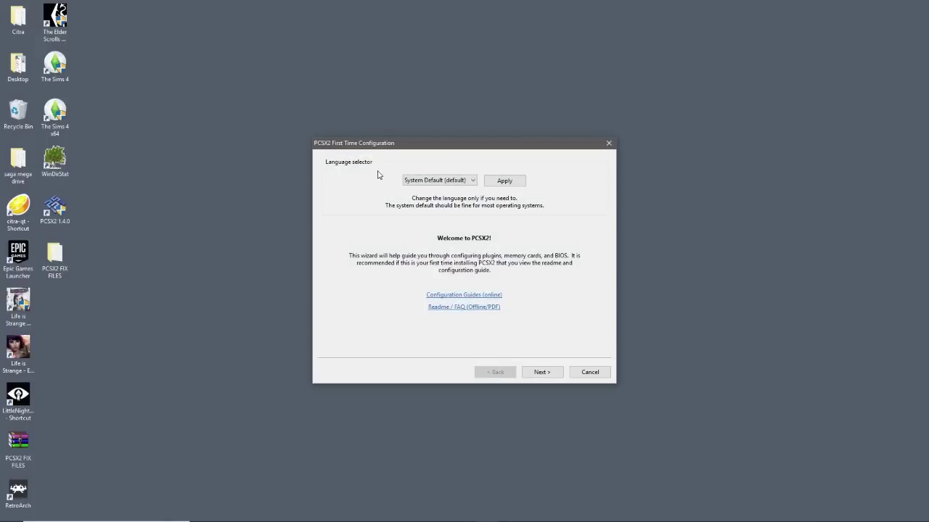
left_click_drag(449, 150, 420, 124)
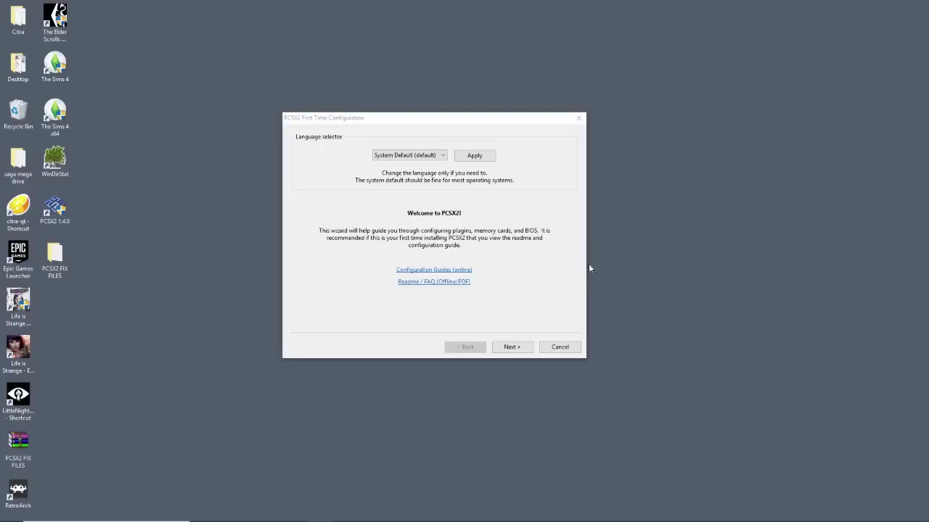
- Apply English (U.S.) as the wizard's language and import the existing PCSX2 settings
left_click(428, 155)
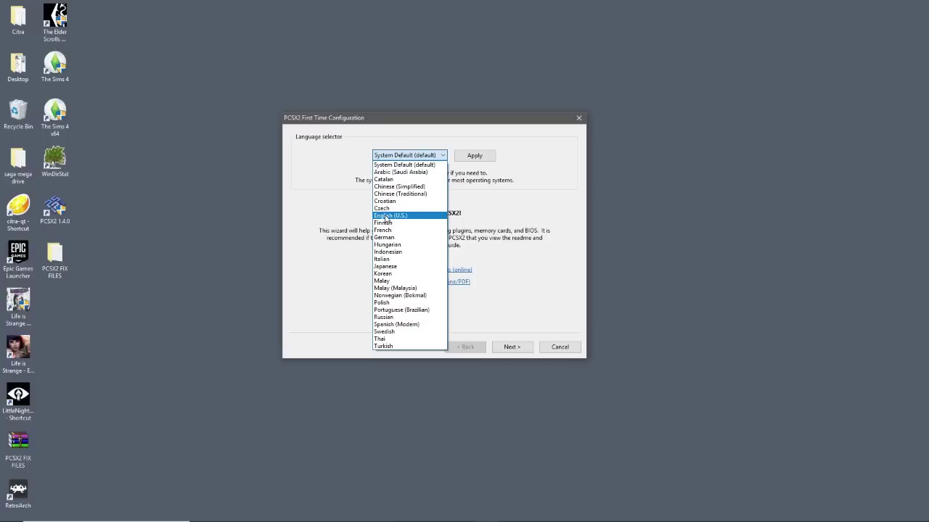
left_click(386, 217)
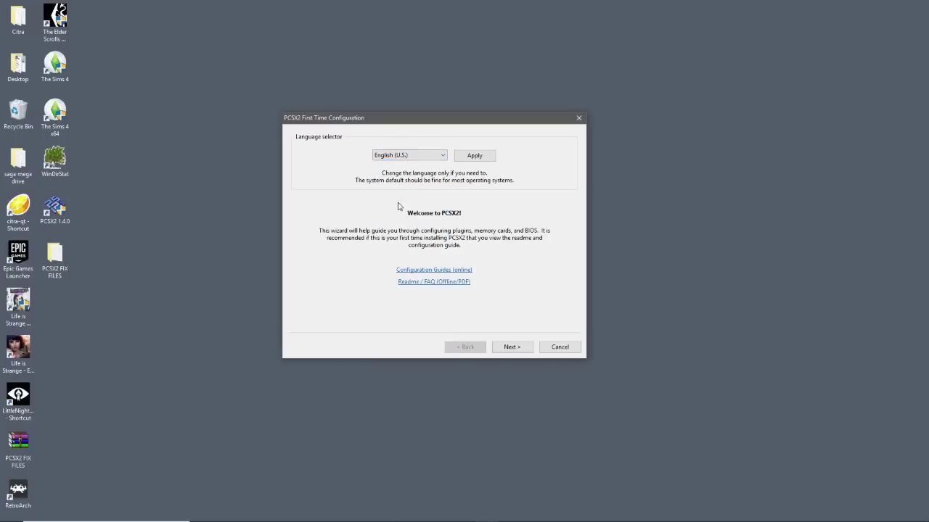
left_click(481, 158)
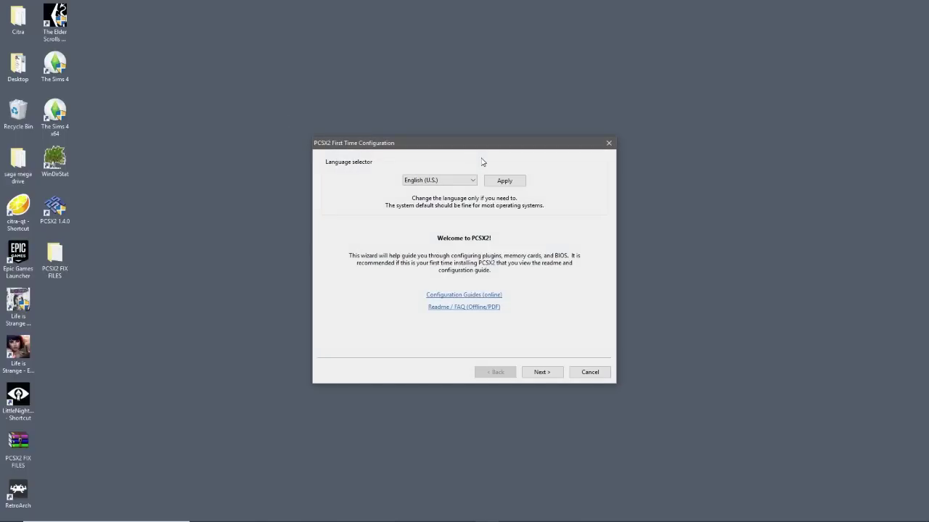
left_click(541, 372)
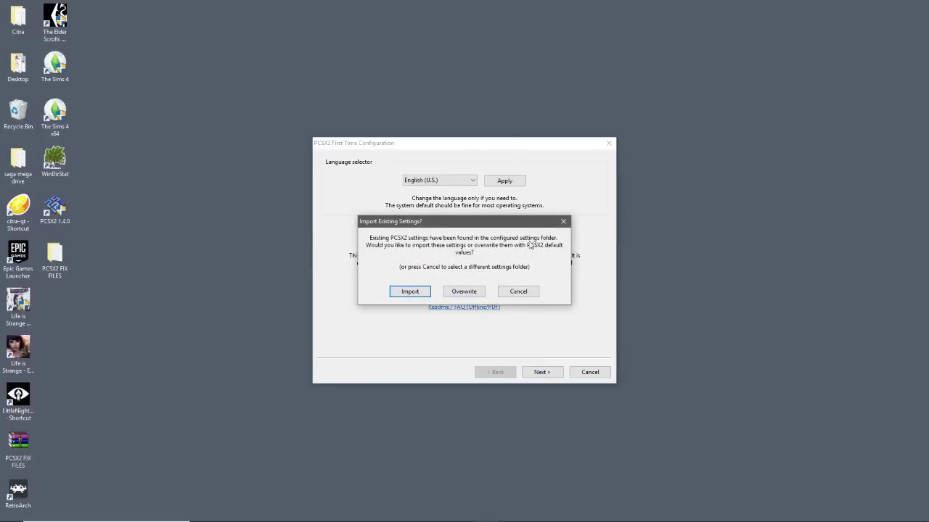
left_click(410, 292)
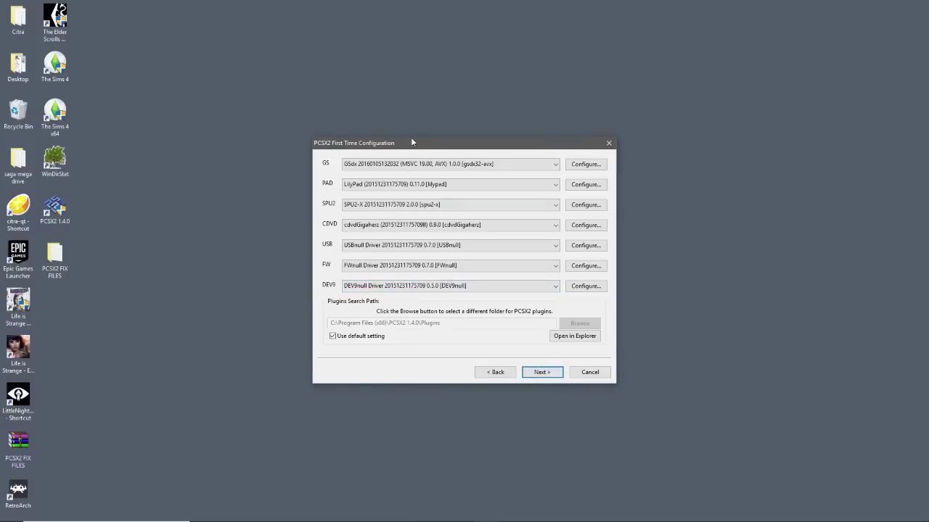
- Check which plugins are available for GS and PAD in the First Time Configuration wizard
left_click_drag(501, 145, 505, 143)
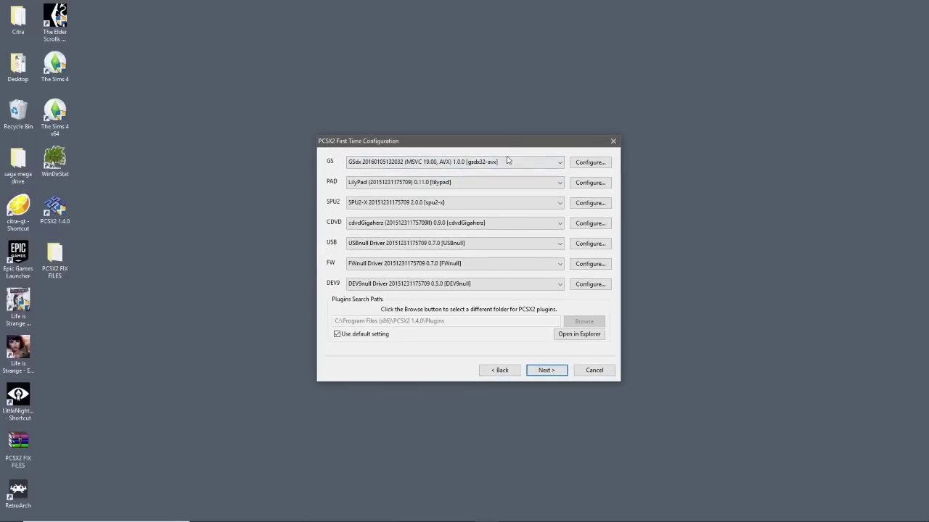
left_click(558, 163)
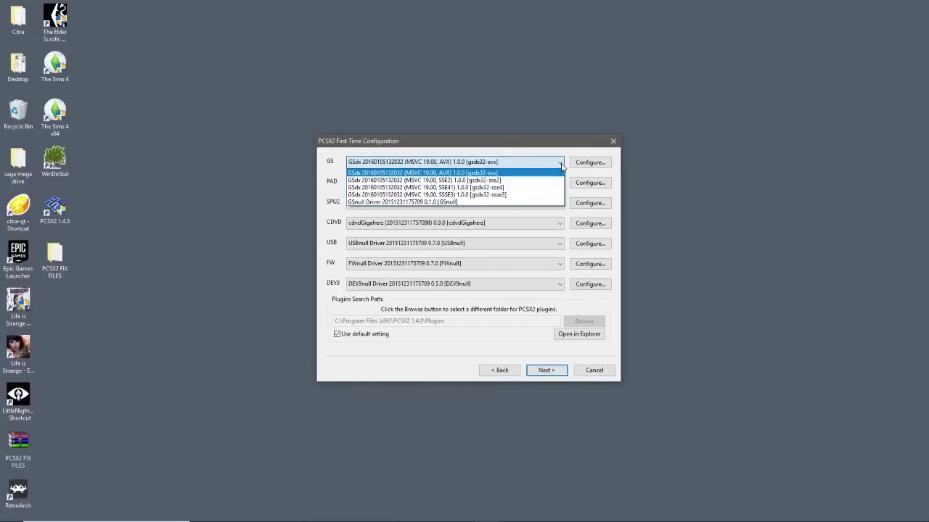
left_click(561, 167)
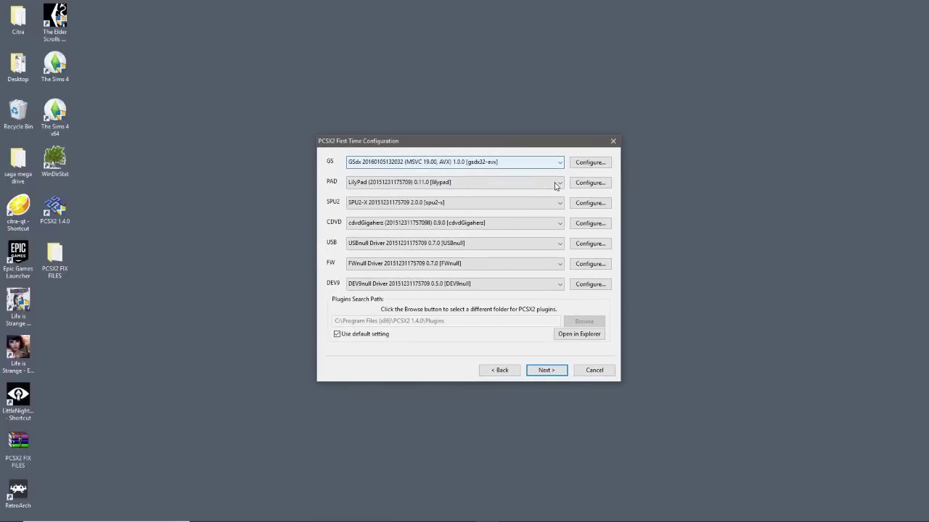
left_click(562, 188)
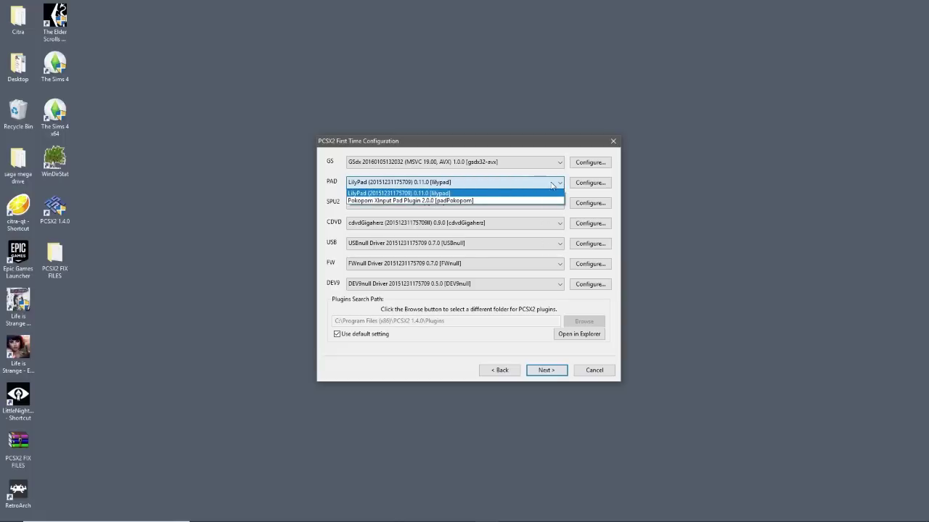
left_click(552, 186)
- Review the Pad 1 controller bindings in the LilyPad plugin's configuration and accept the dialog
left_click(593, 184)
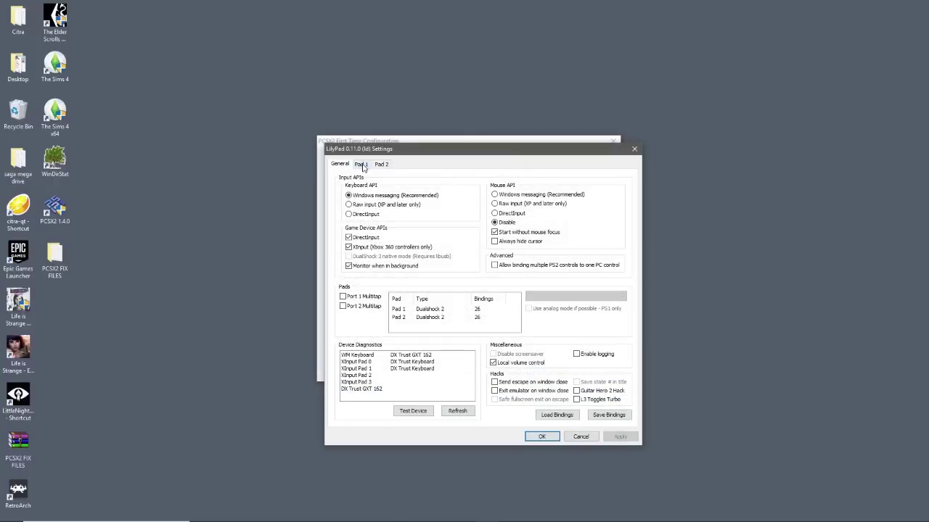
left_click(362, 165)
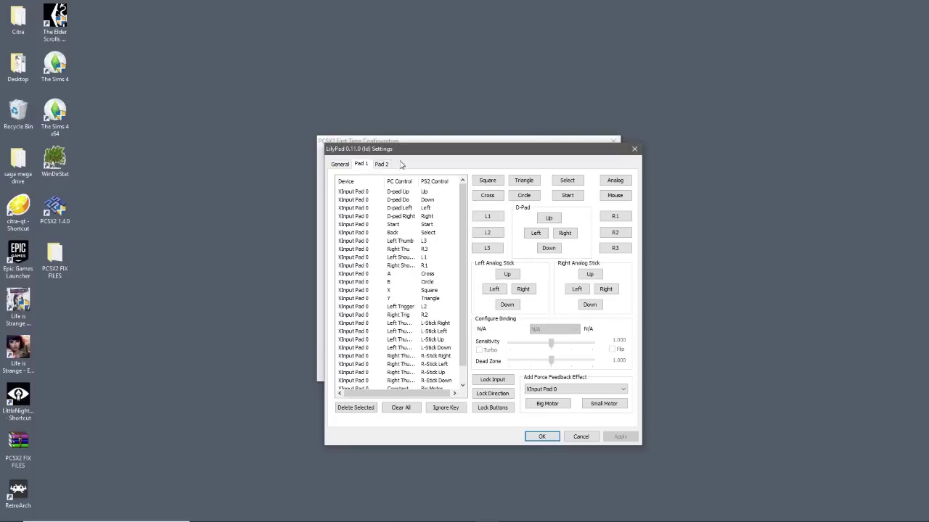
left_click(541, 436)
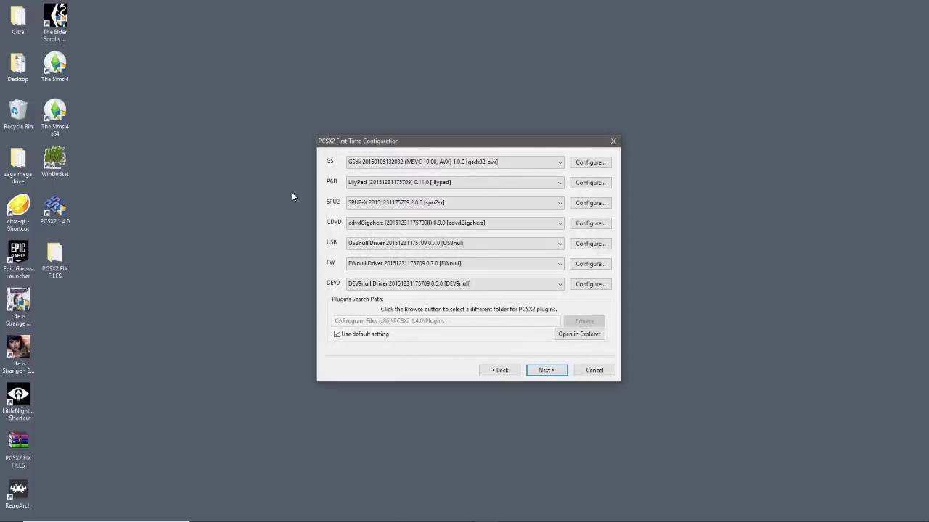
- Check which plugins are available for SPU2, CDVD, USB, FW and DEV9
left_click(559, 204)
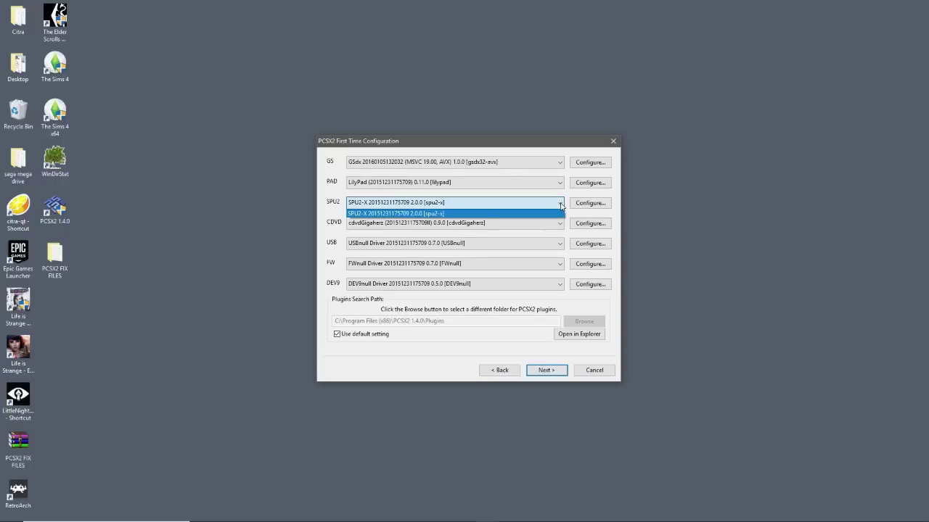
left_click(561, 206)
left_click(560, 224)
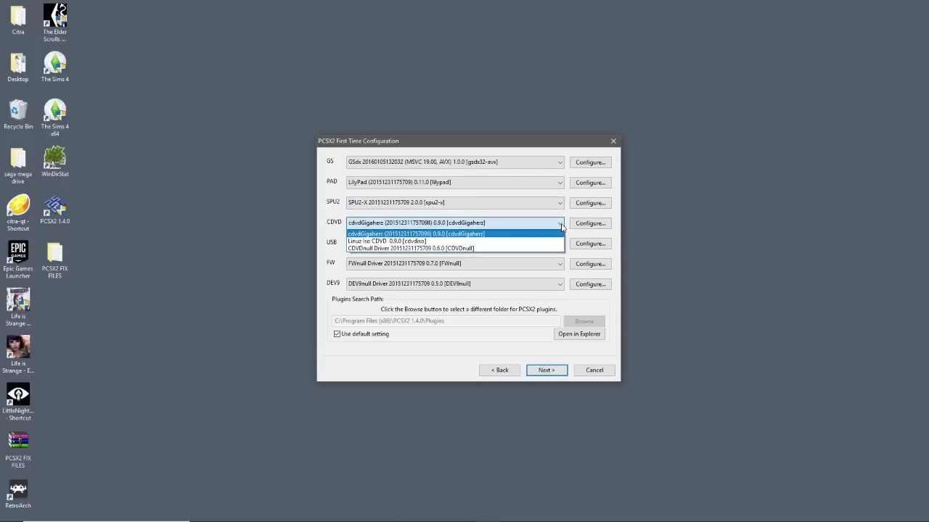
left_click(561, 225)
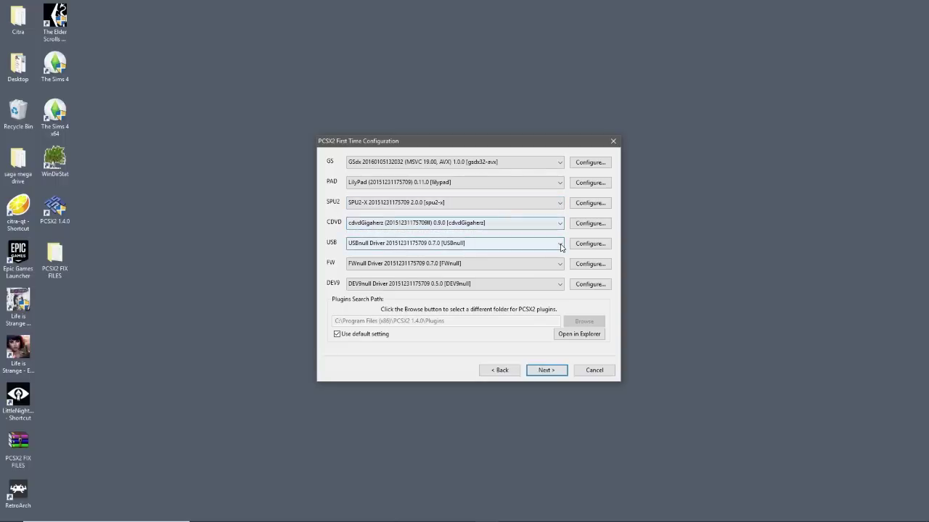
left_click(561, 246)
left_click(560, 247)
left_click(561, 265)
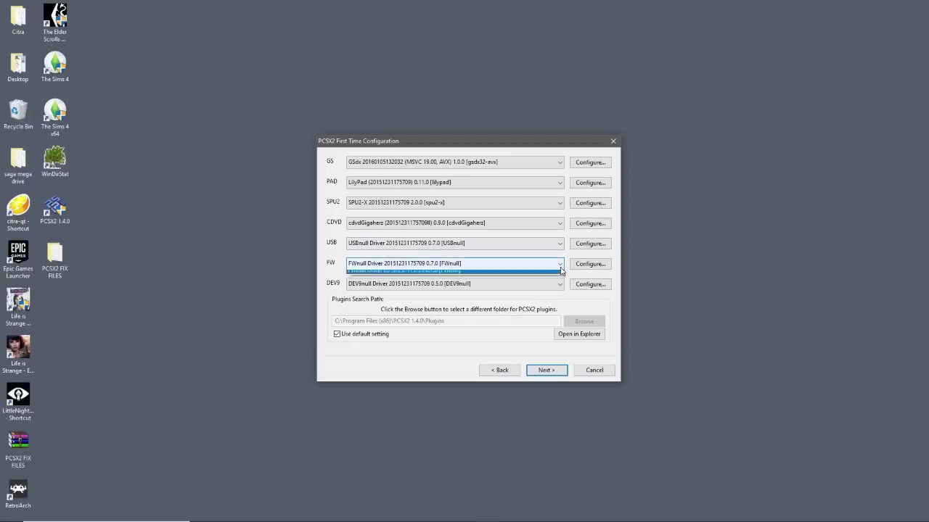
left_click(560, 274)
left_click(560, 286)
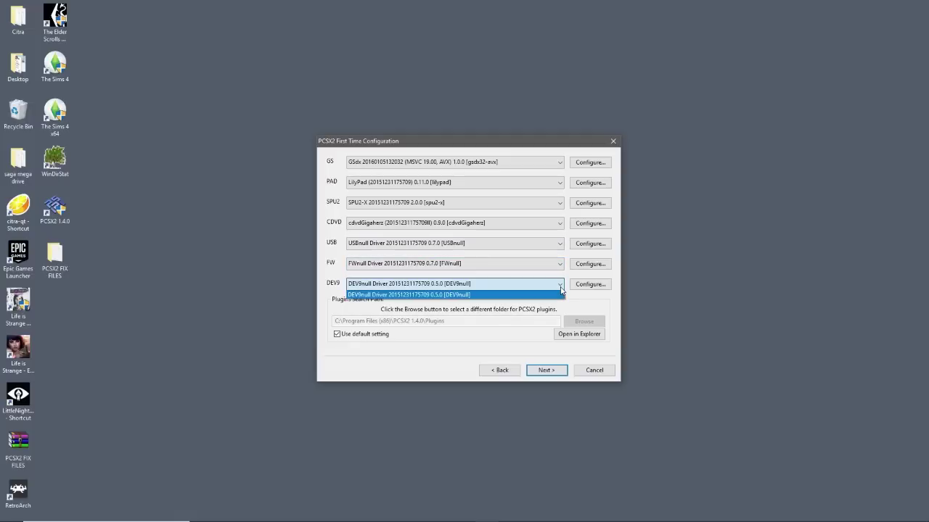
left_click(560, 289)
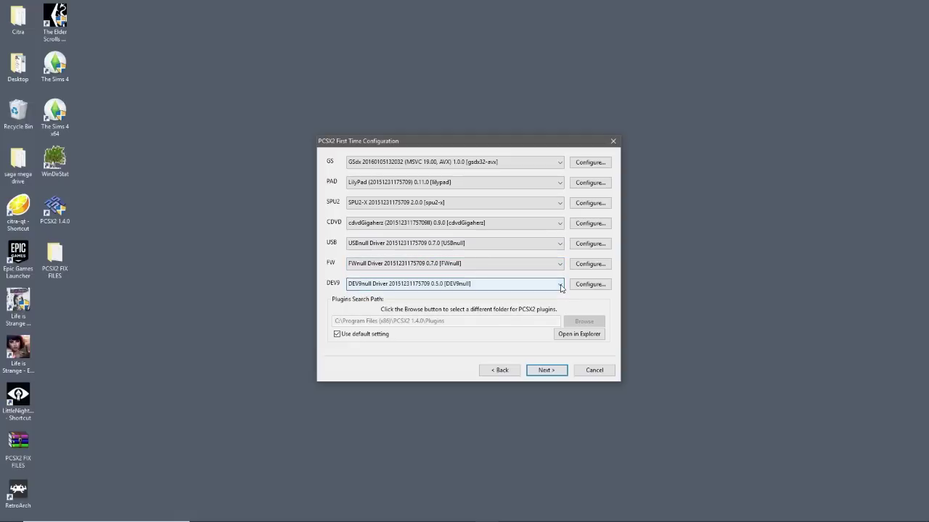
- Inspect the configuration dialogs of the SPU2-X sound and cdvdGigaherz disc plugins, closing each one
left_click(590, 204)
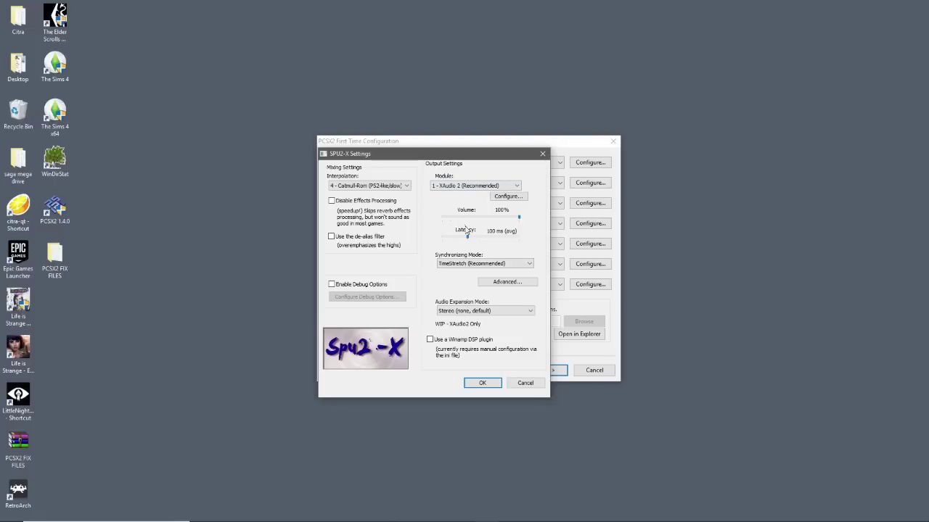
left_click(524, 382)
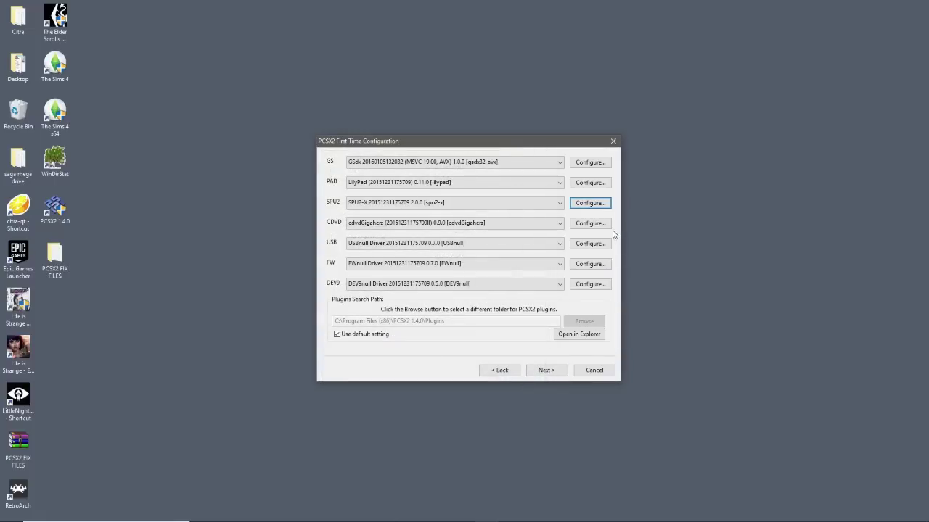
left_click(581, 229)
left_click(389, 212)
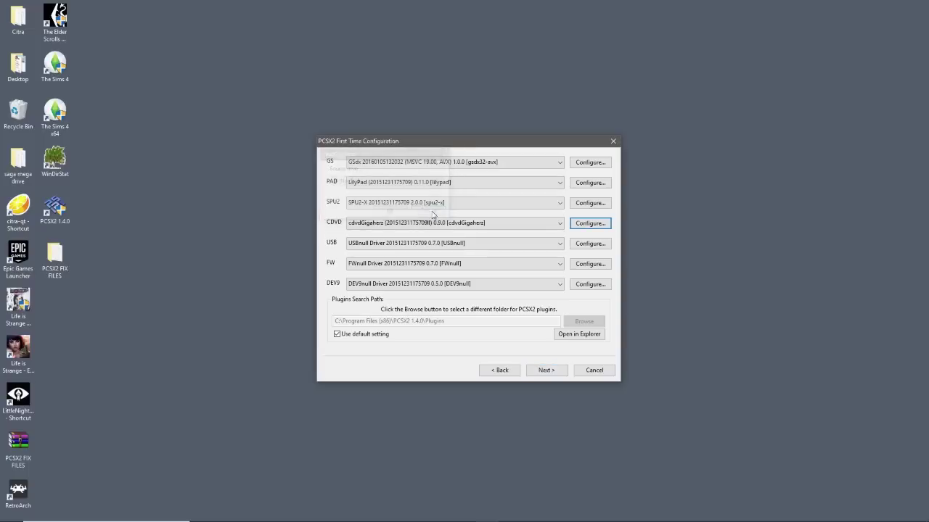
- Review the GSdx graphics plugin's renderer and hardware mode settings beside the wizard, and accept the dialog
left_click(588, 164)
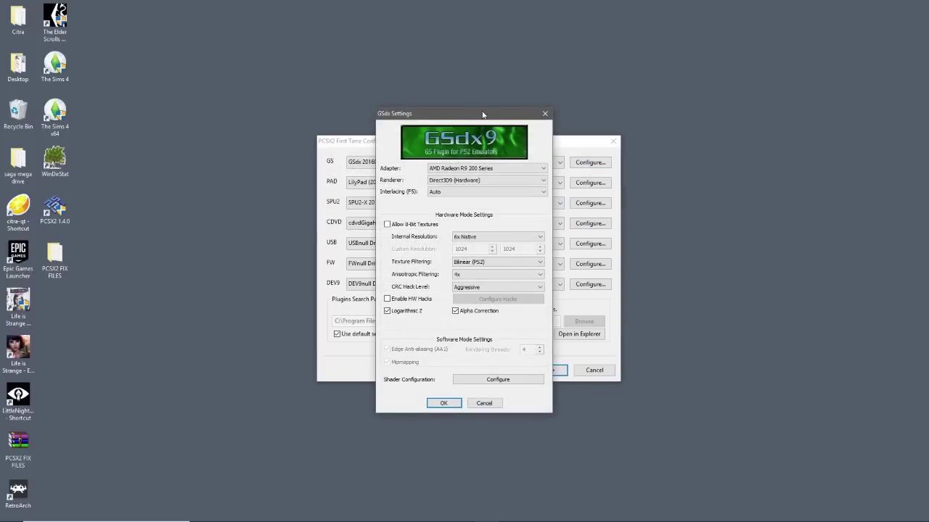
left_click_drag(482, 114, 741, 120)
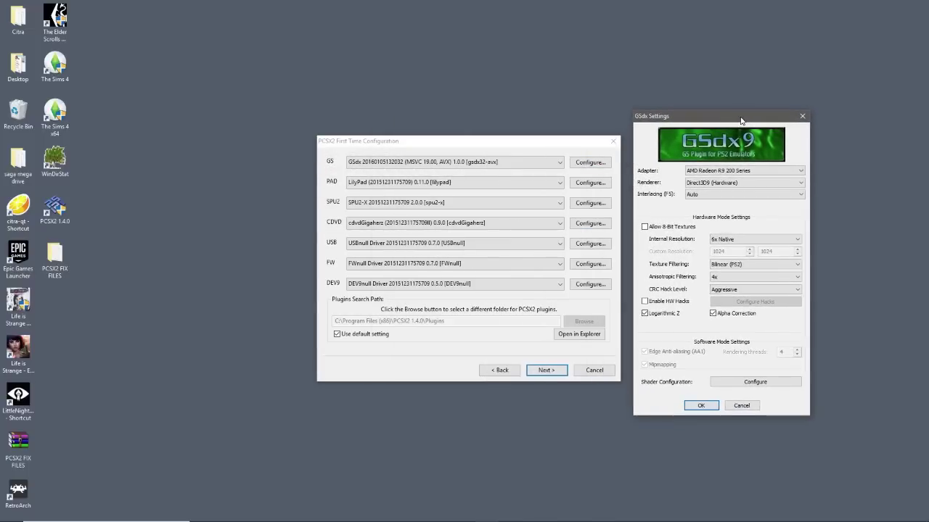
left_click_drag(719, 124, 721, 114)
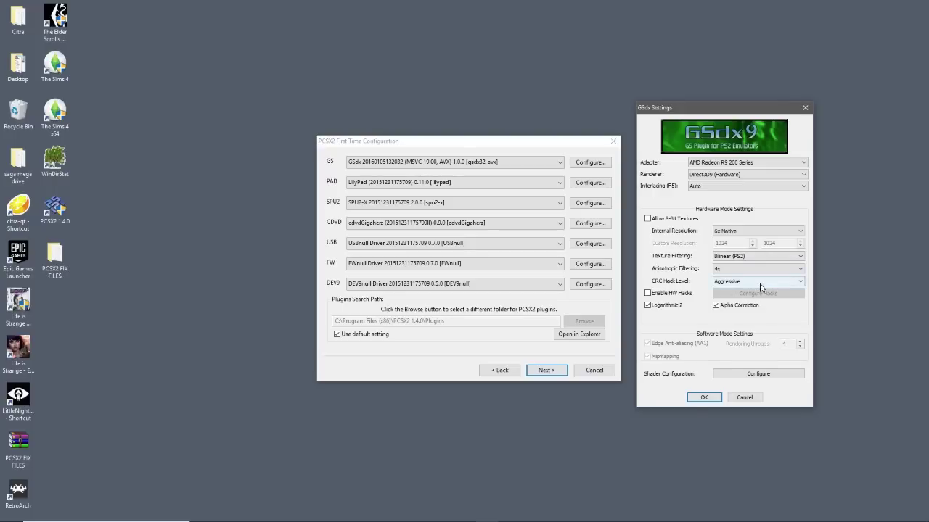
mouse_move(761, 288)
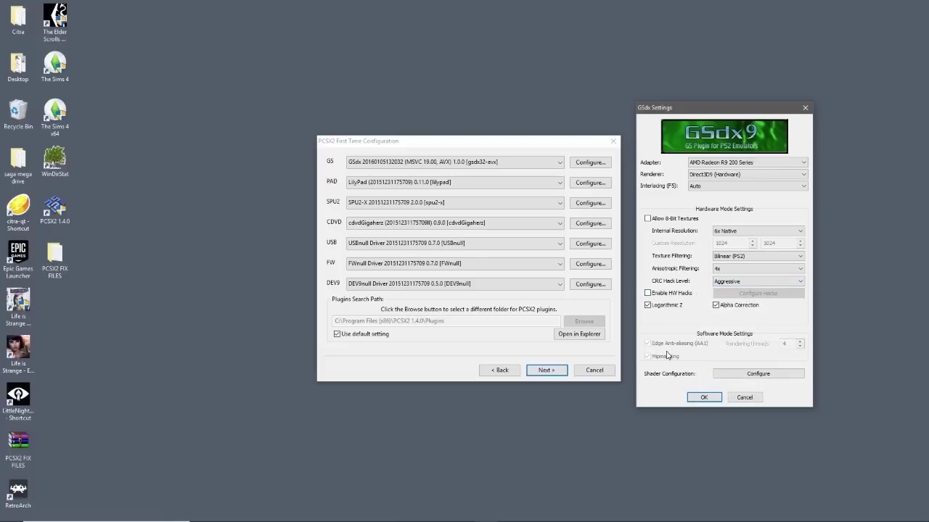
left_click(703, 398)
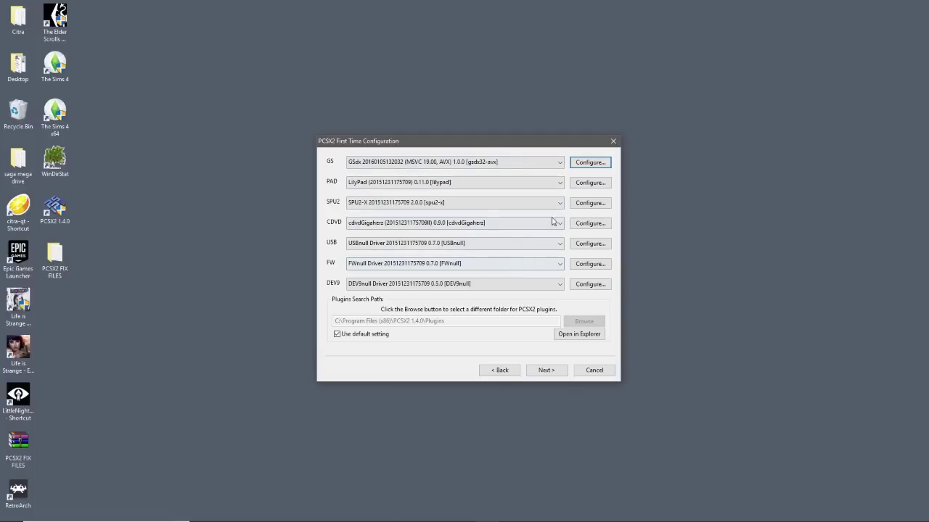
- Recheck the GSdx and LilyPad configuration dialogs and dismiss both
left_click(587, 162)
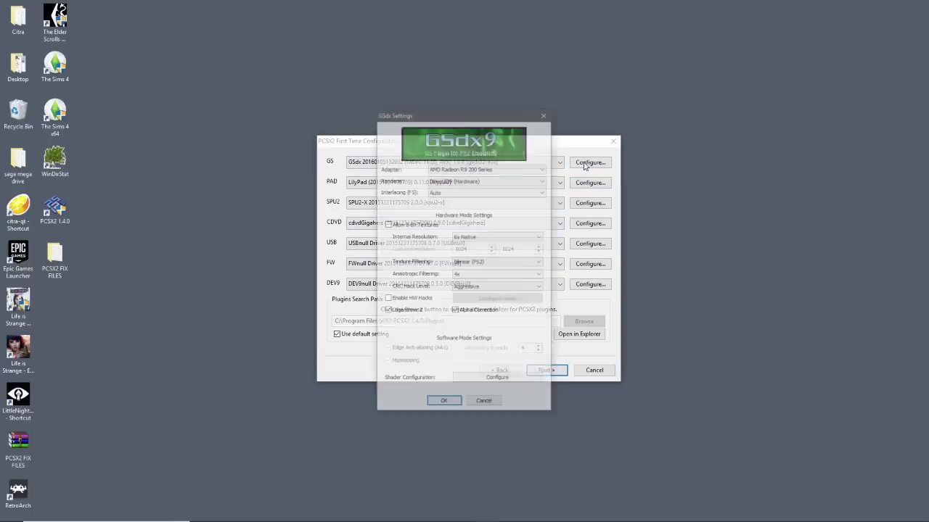
left_click(546, 116)
left_click(589, 183)
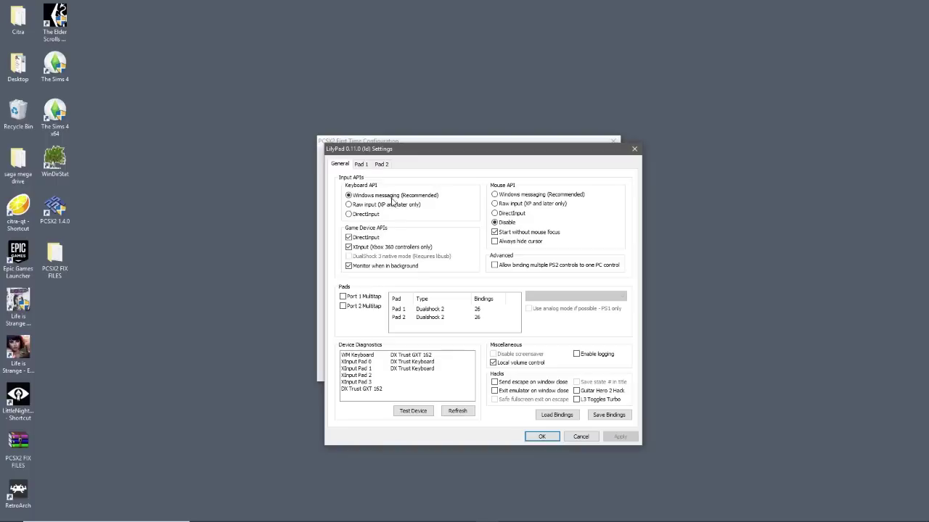
left_click(634, 149)
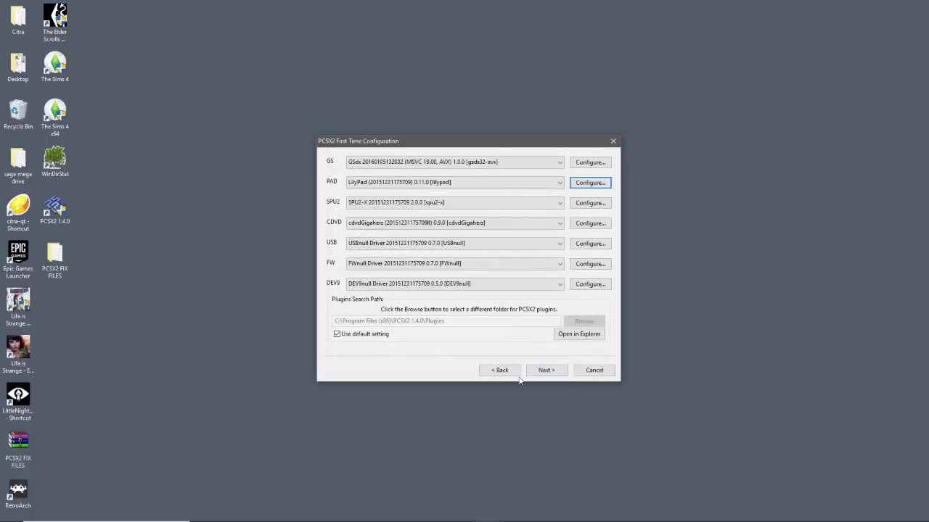
- Choose the Bios folder inside PCSX2 1.4.0 as the BIOS search path and finish the wizard with the Japan v01.00 BIOS
left_click(550, 371)
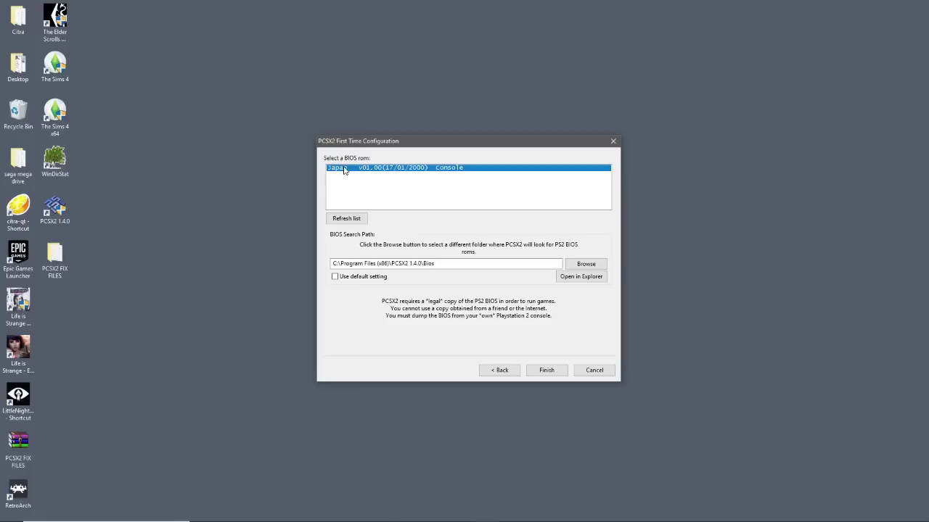
left_click(590, 267)
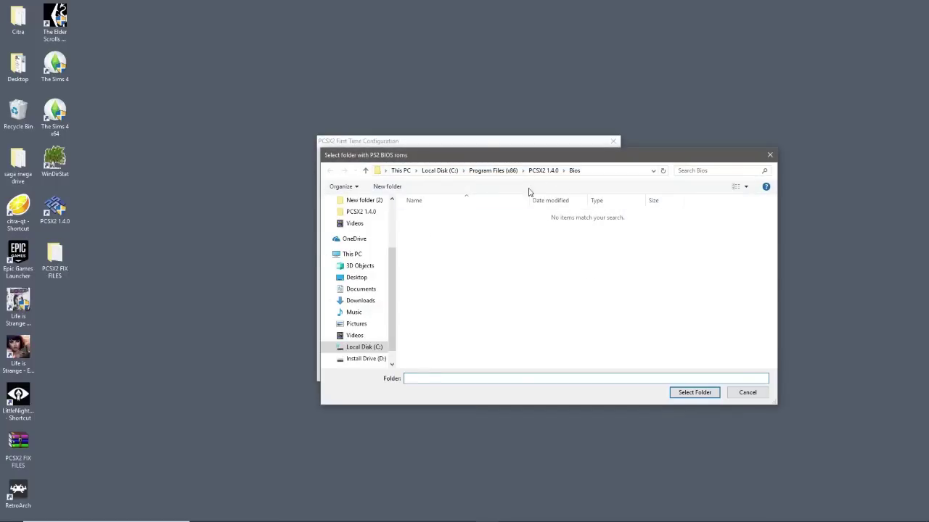
left_click(545, 172)
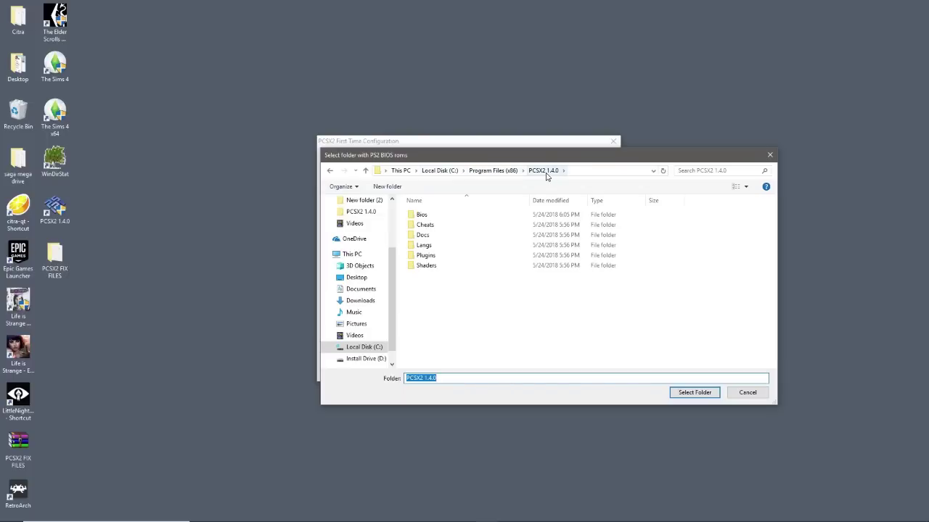
left_click(425, 218)
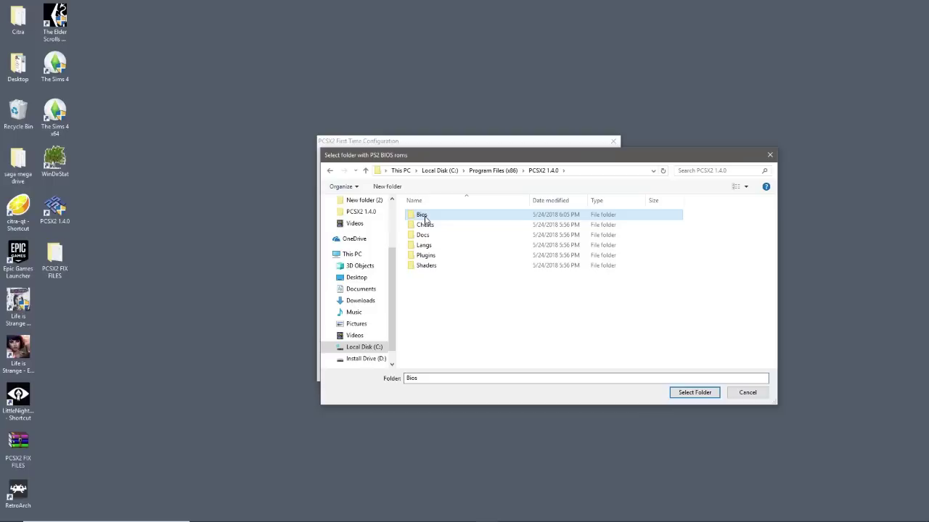
left_click(695, 392)
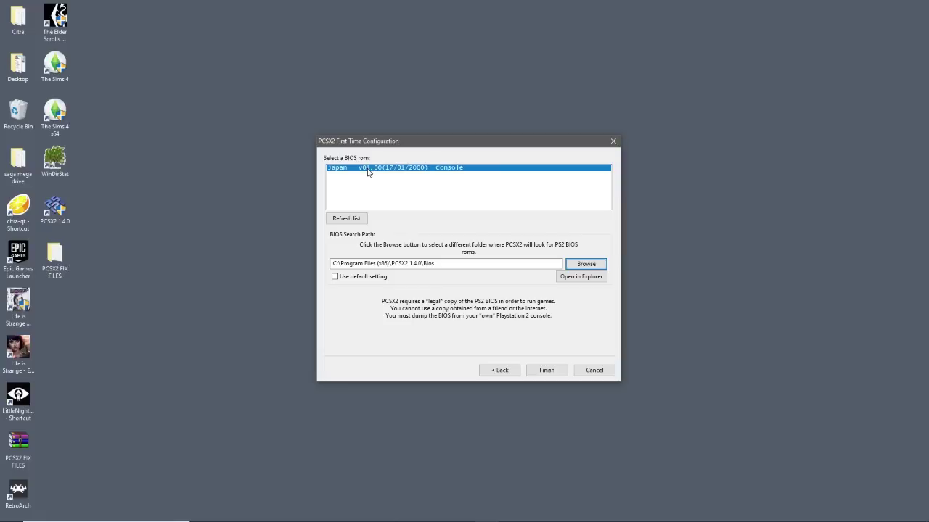
left_click(551, 371)
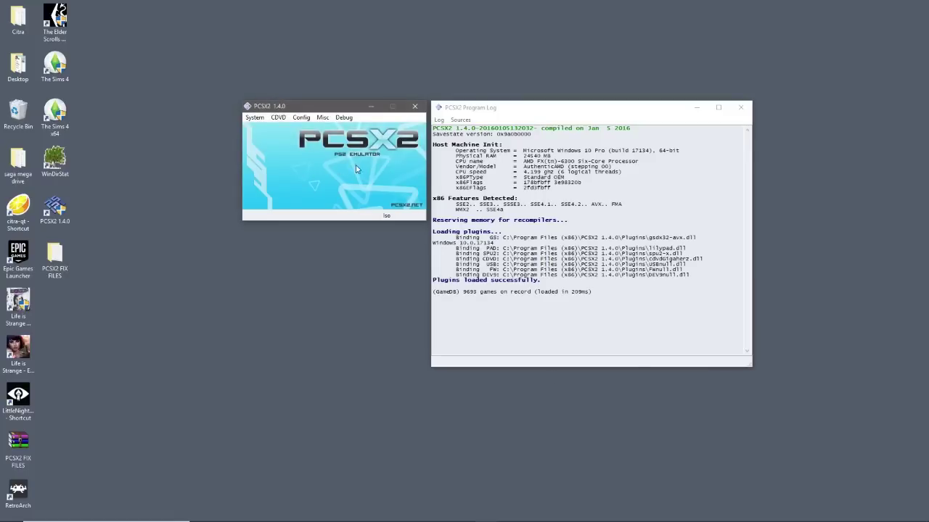
- Reposition the emulator window on the desktop and select the recent Ps2-God Of War Pal Dvd5 ISO as the disc image
left_click_drag(342, 109, 314, 133)
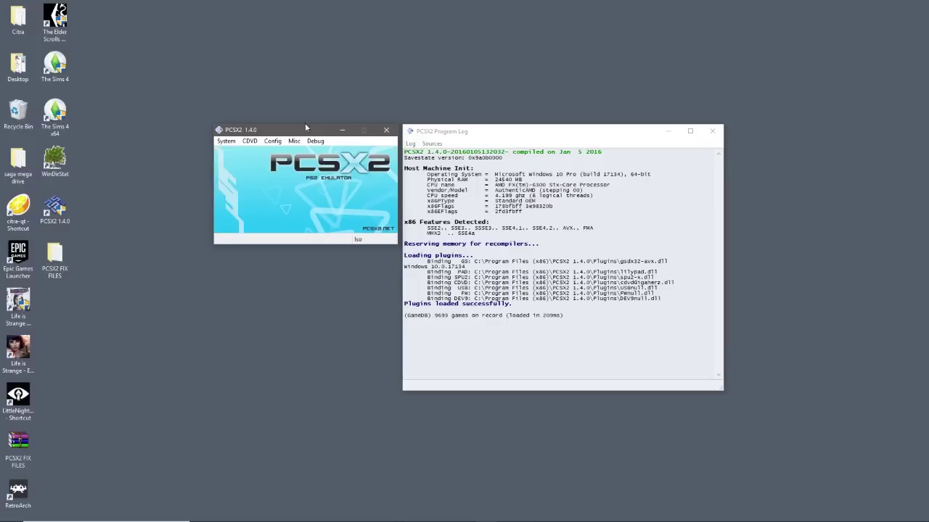
left_click(228, 145)
left_click(228, 143)
left_click(249, 141)
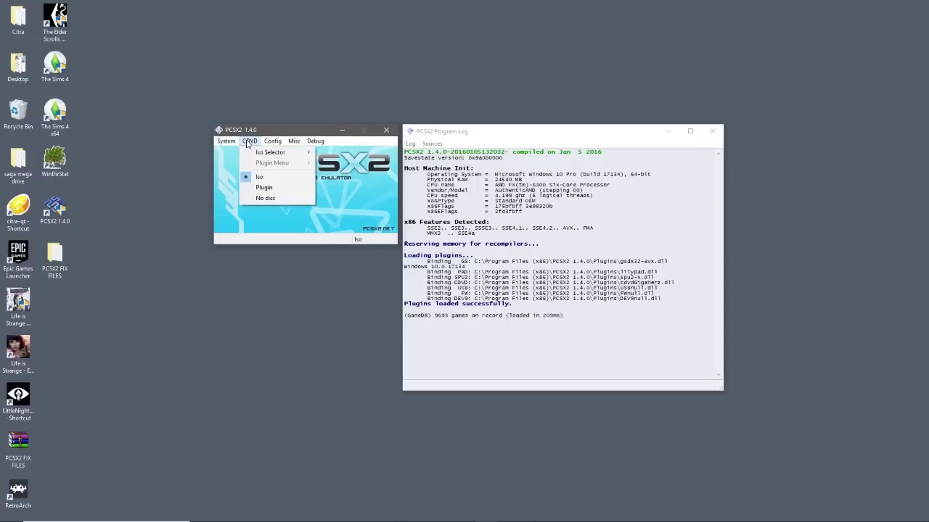
mouse_move(259, 160)
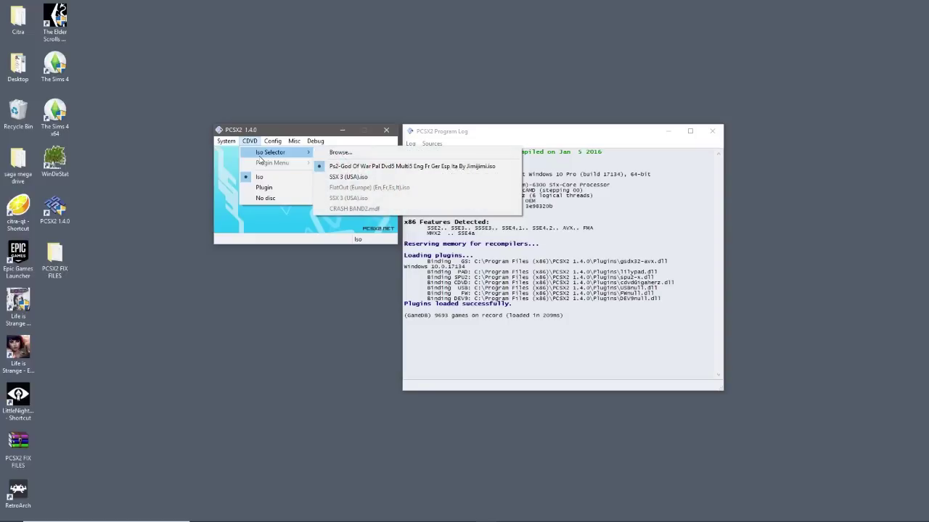
left_click(386, 170)
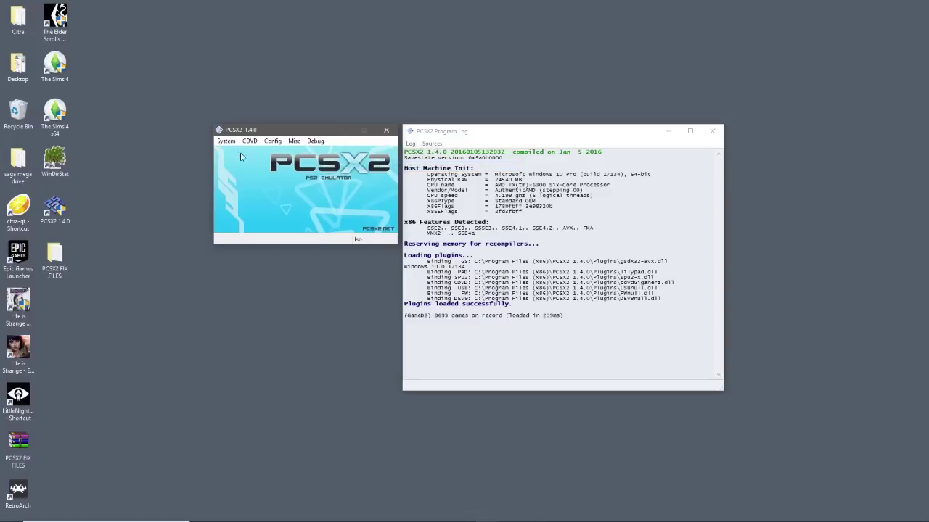
- Boot the selected disc image with a full CDVD boot and maximize the game window
left_click(226, 142)
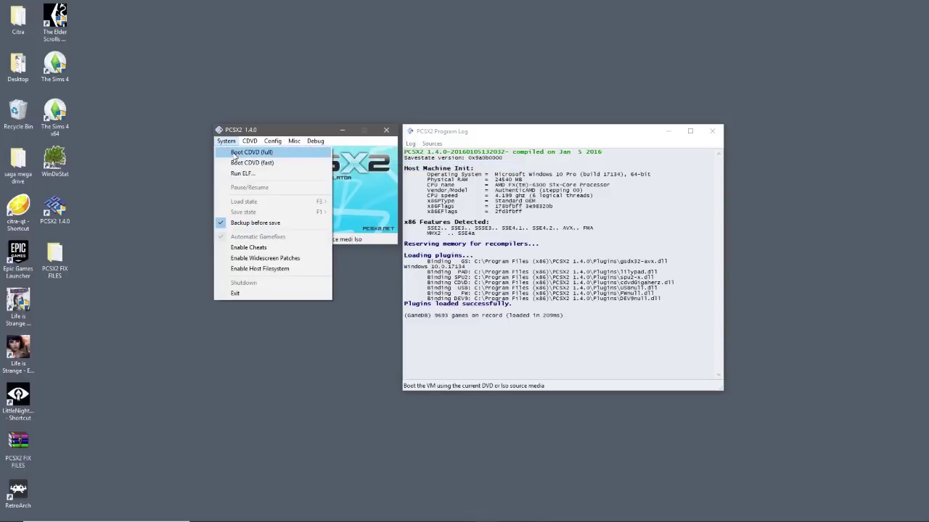
left_click(234, 154)
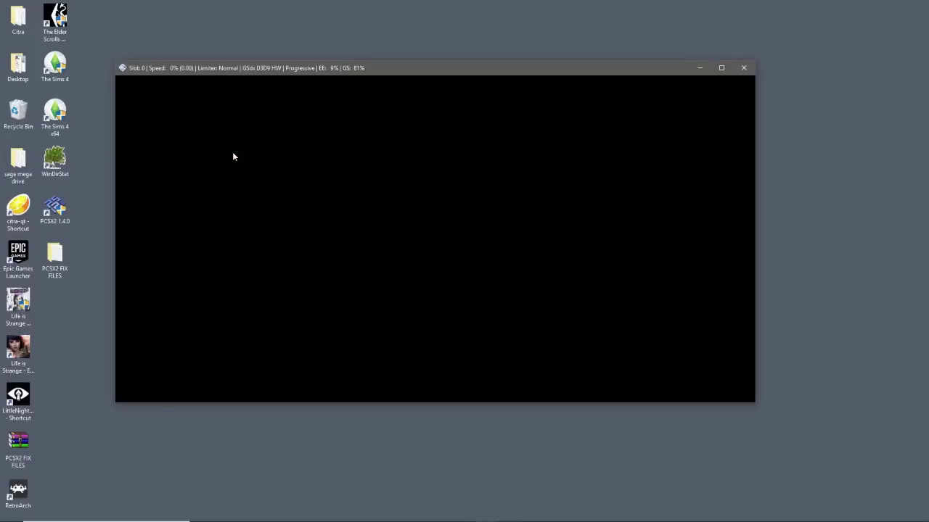
left_click(721, 67)
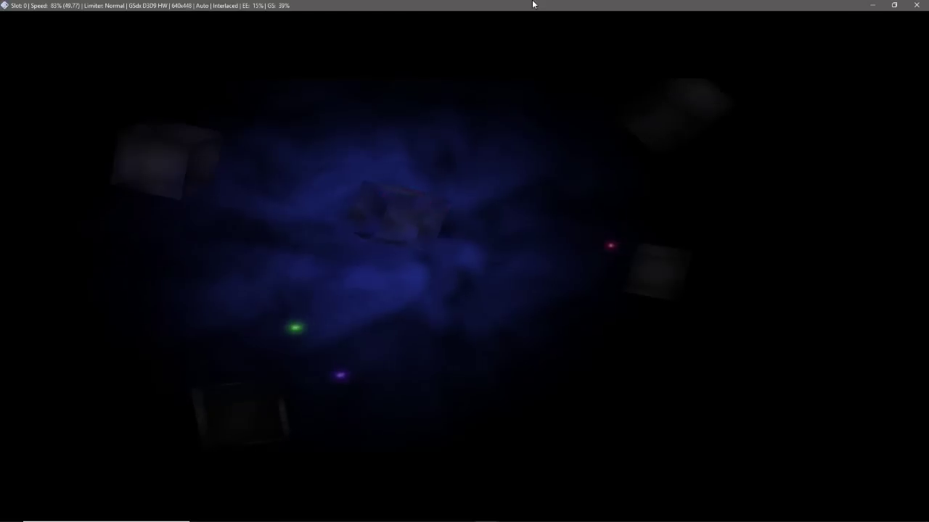